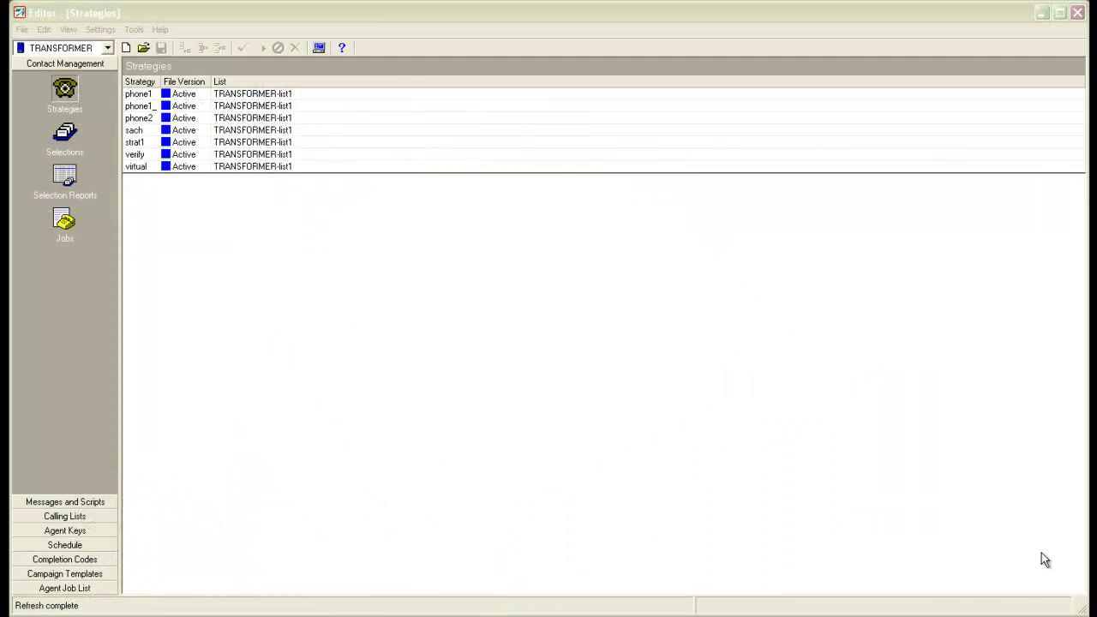
- Open the calling list details of the active list44 from the calling lists
click(69, 517)
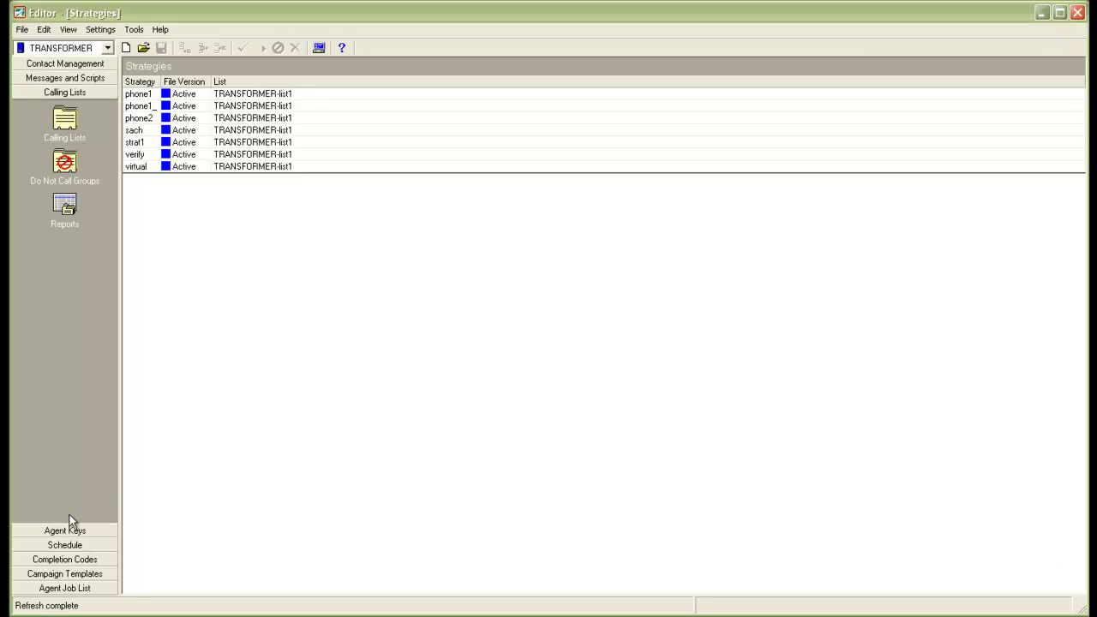
click(65, 129)
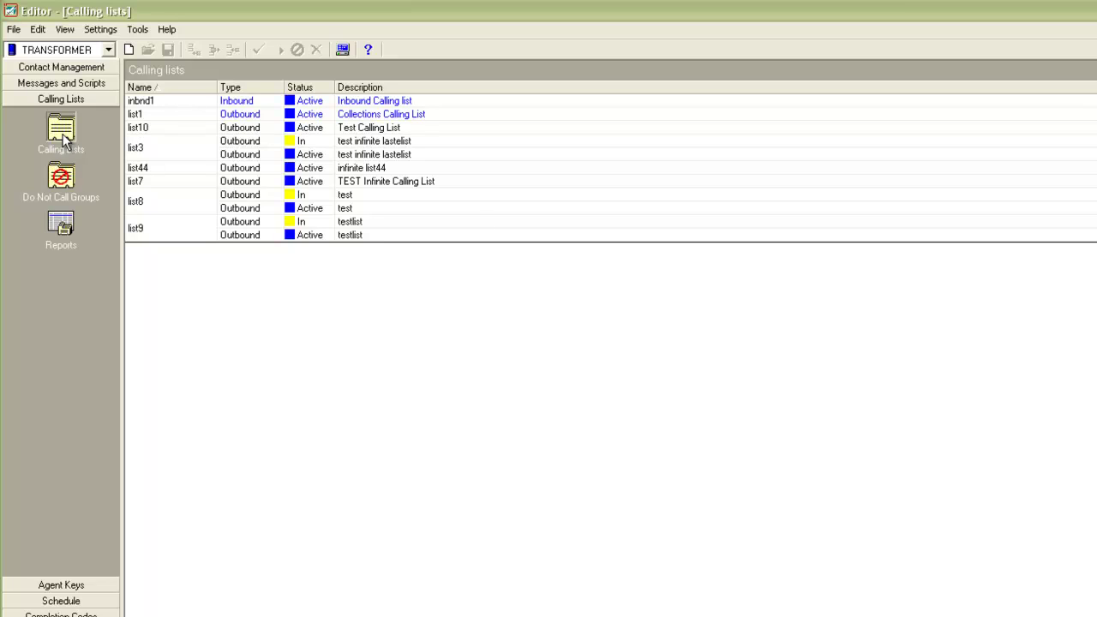
click(161, 170)
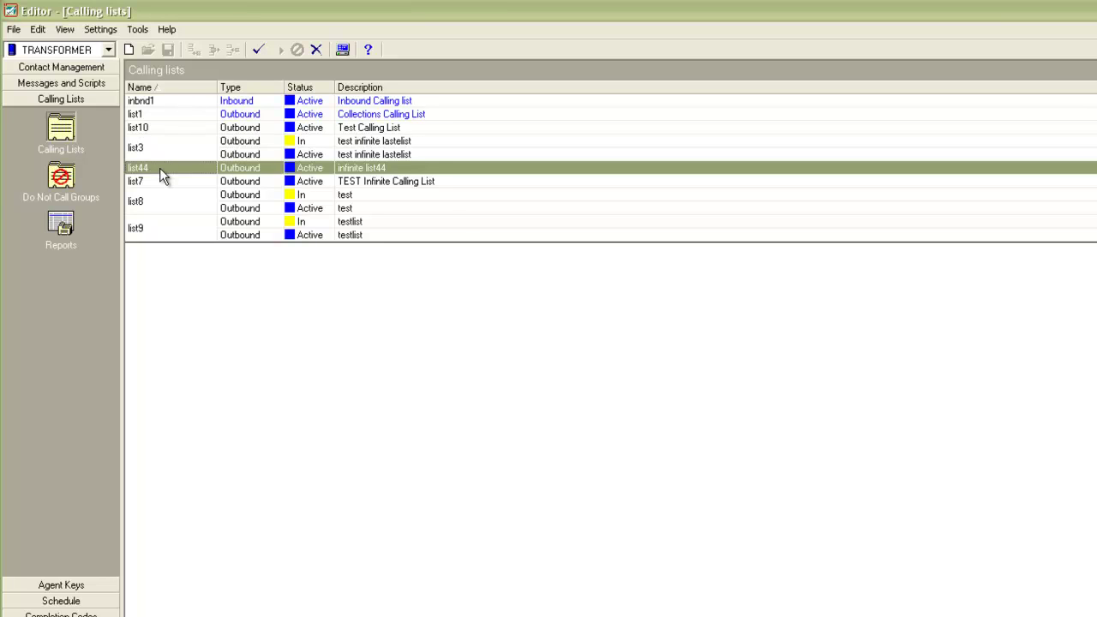
right_click(160, 170)
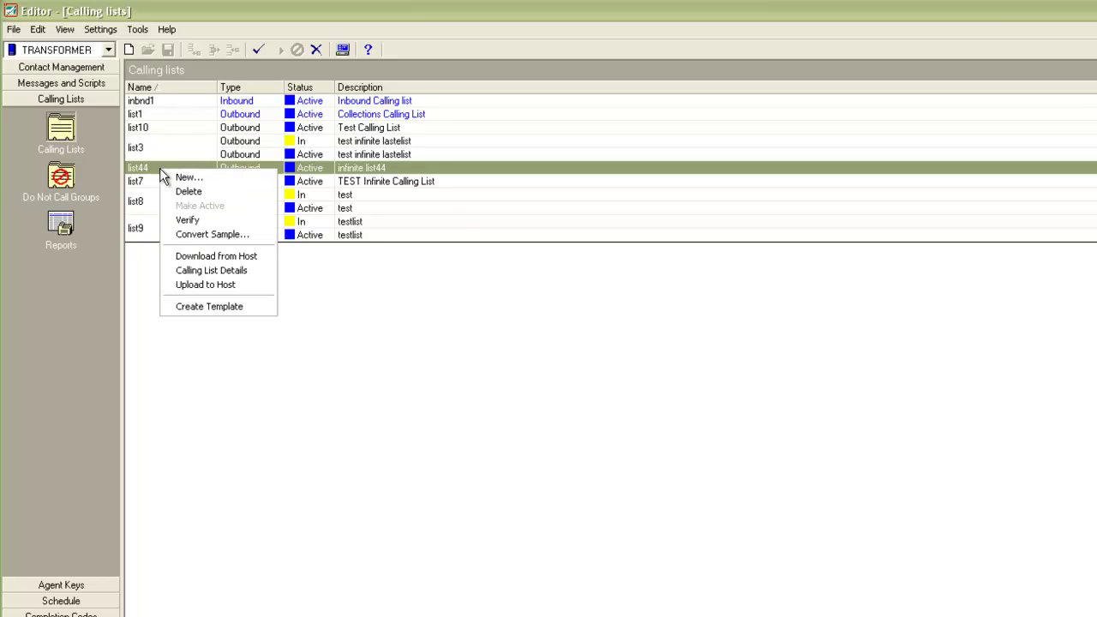
click(187, 274)
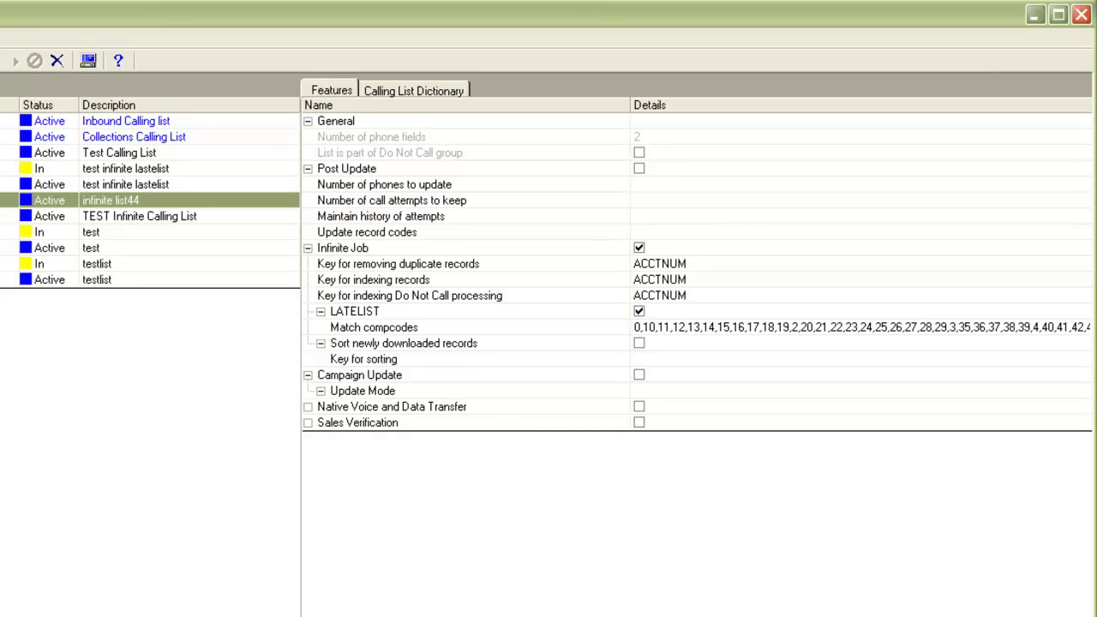
- Enable Campaign Update for list44 and set its Update Mode to Batch
click(640, 375)
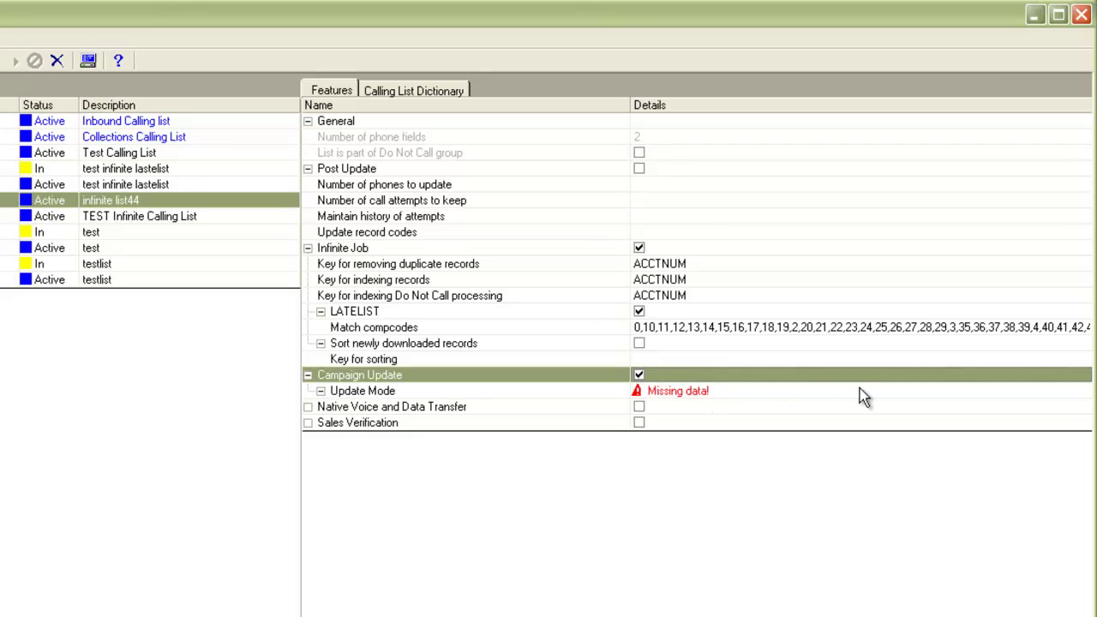
click(968, 395)
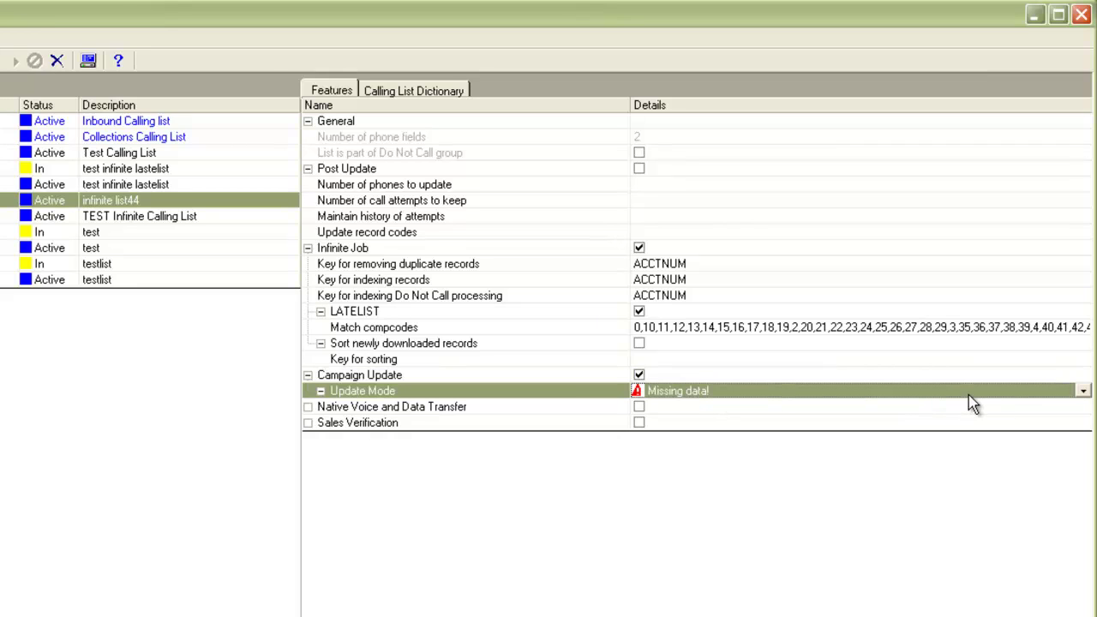
click(1083, 392)
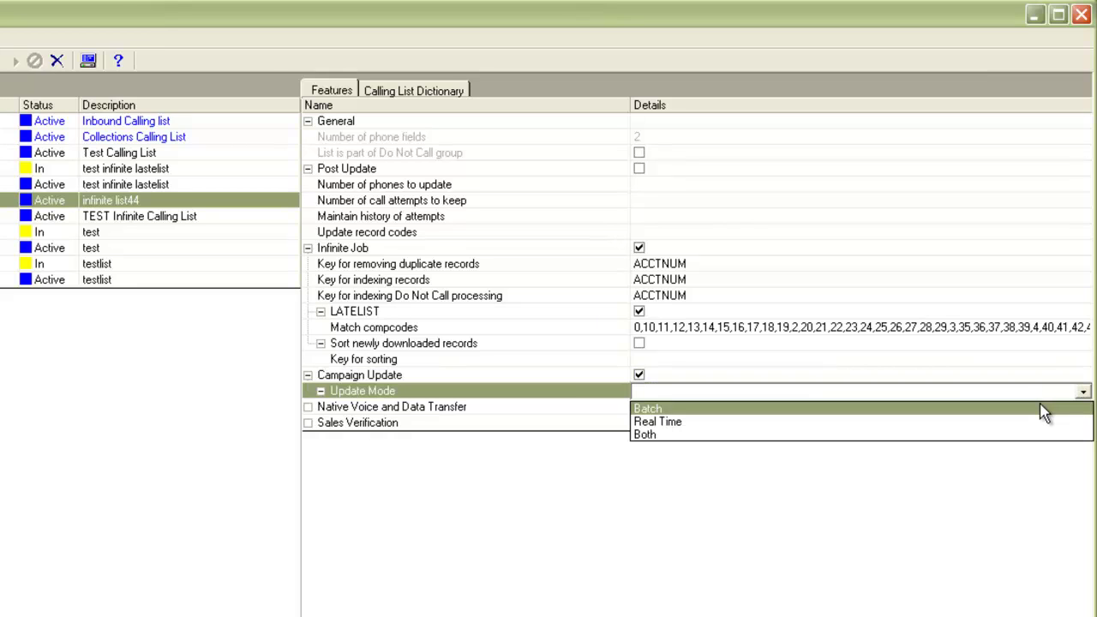
click(1043, 410)
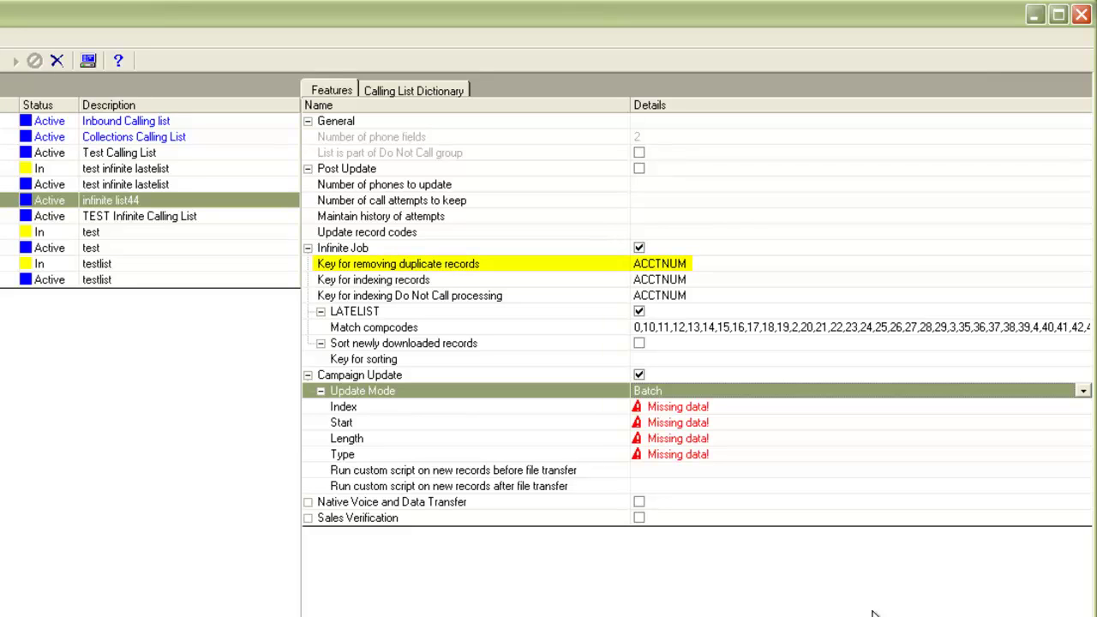
- Set the Campaign Update Index to the ACCTNUM field
click(774, 411)
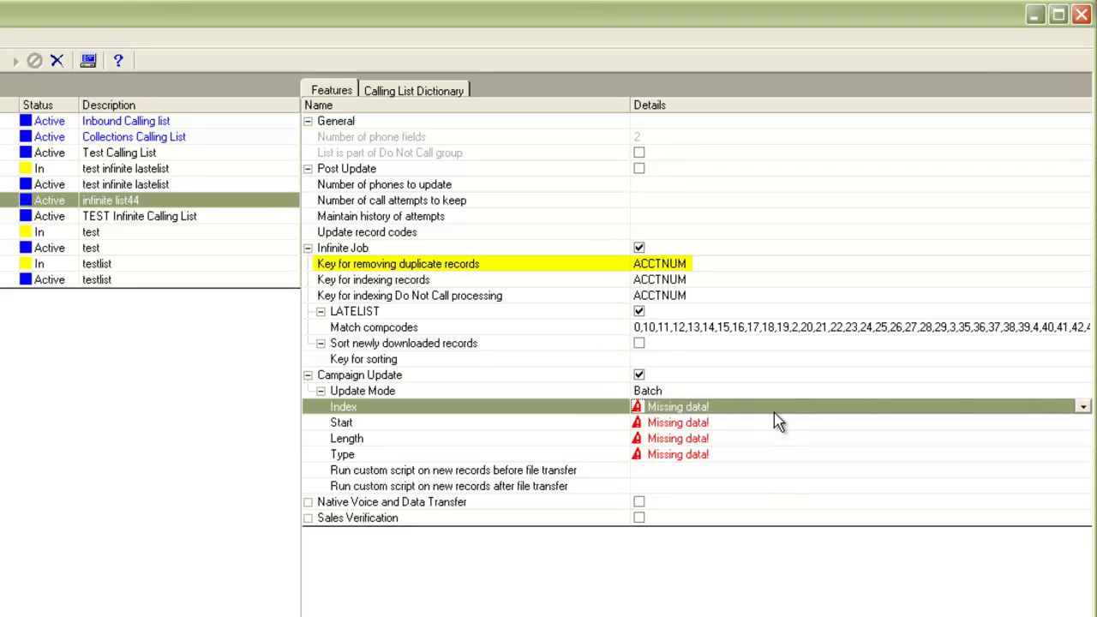
click(1085, 410)
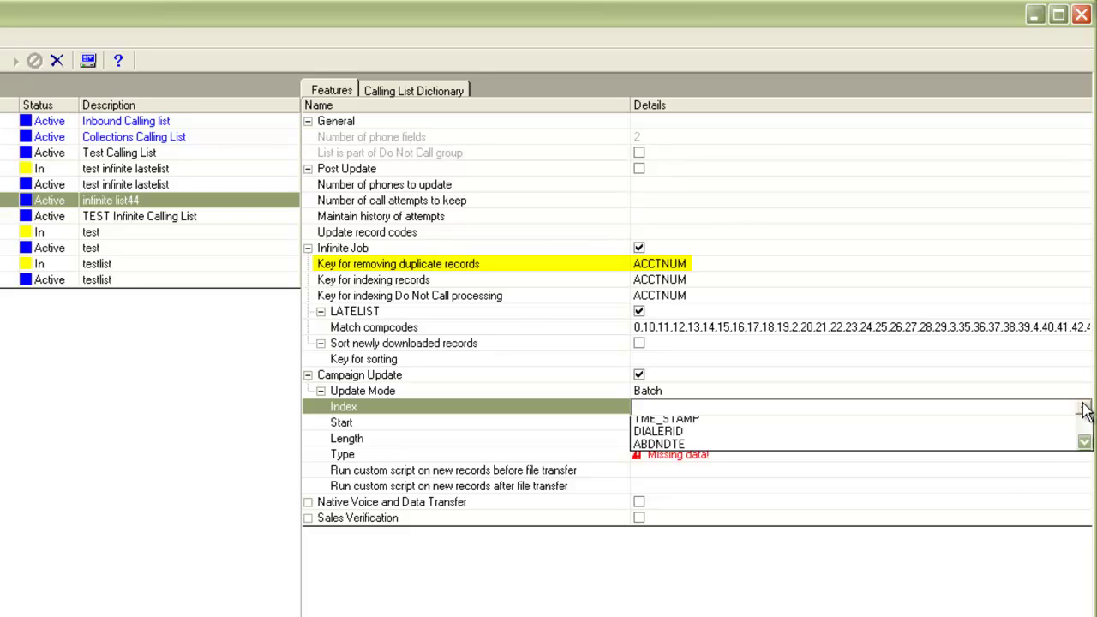
click(1048, 425)
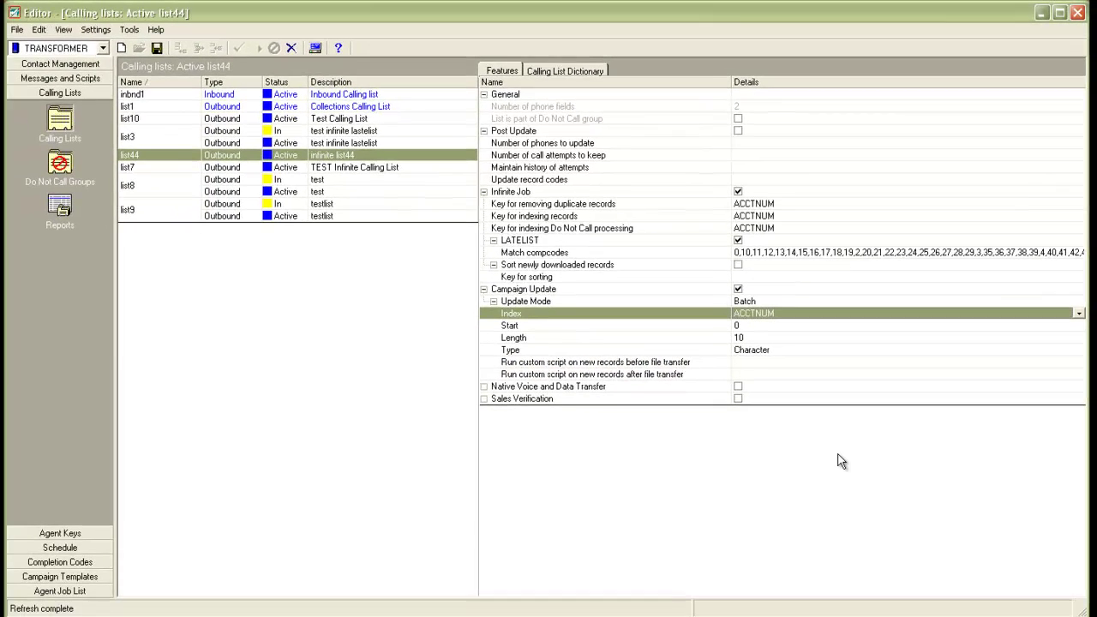
- Save the changed list44 configuration, accepting the Save As dialog
click(161, 49)
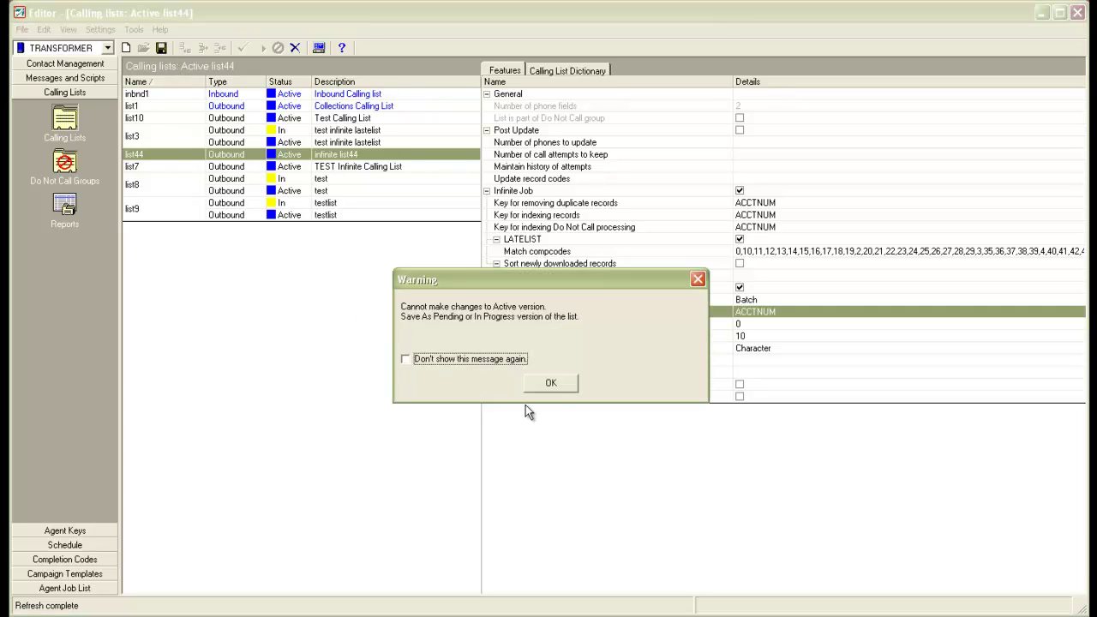
click(559, 388)
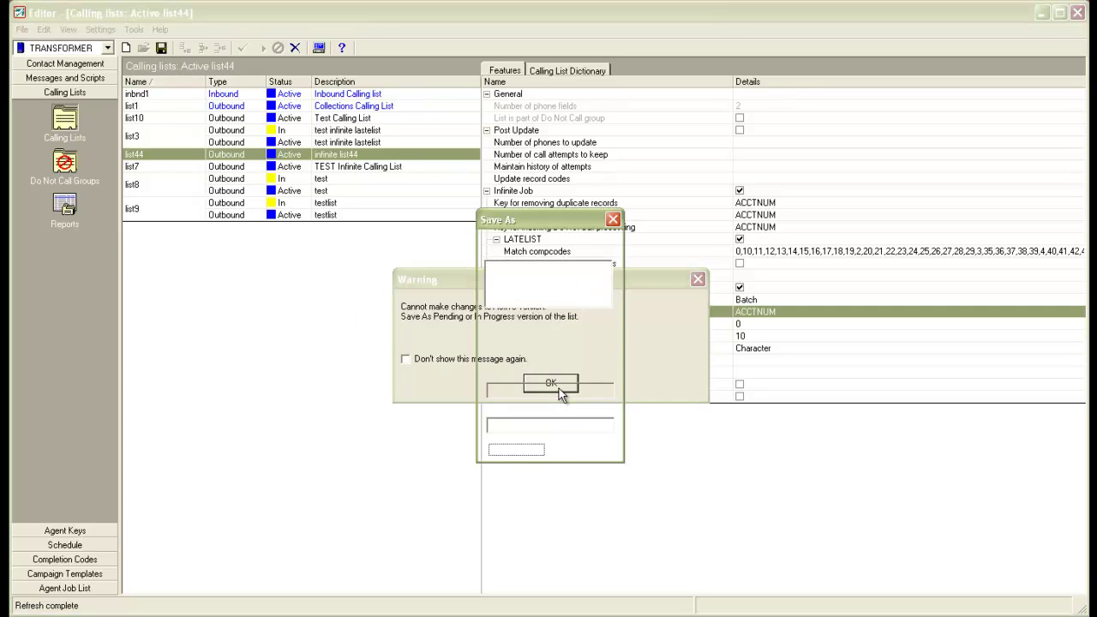
click(517, 452)
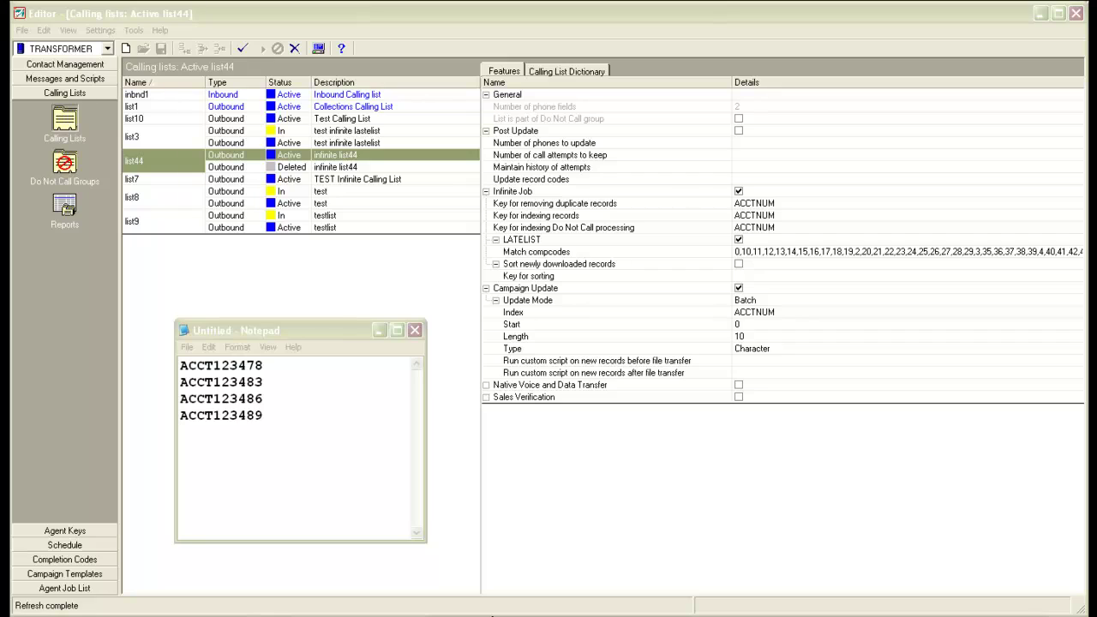
- In the PuTTY terminal, list the ACCTNUM and STATUSFLAG fields of list44 with get_field
click(336, 323)
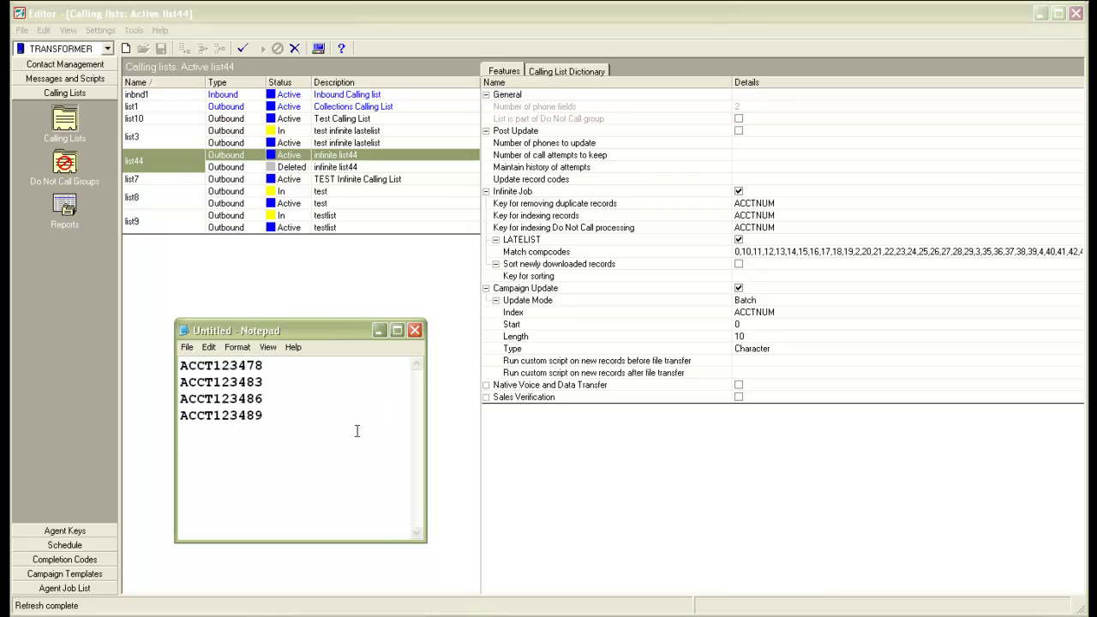
key(Return)
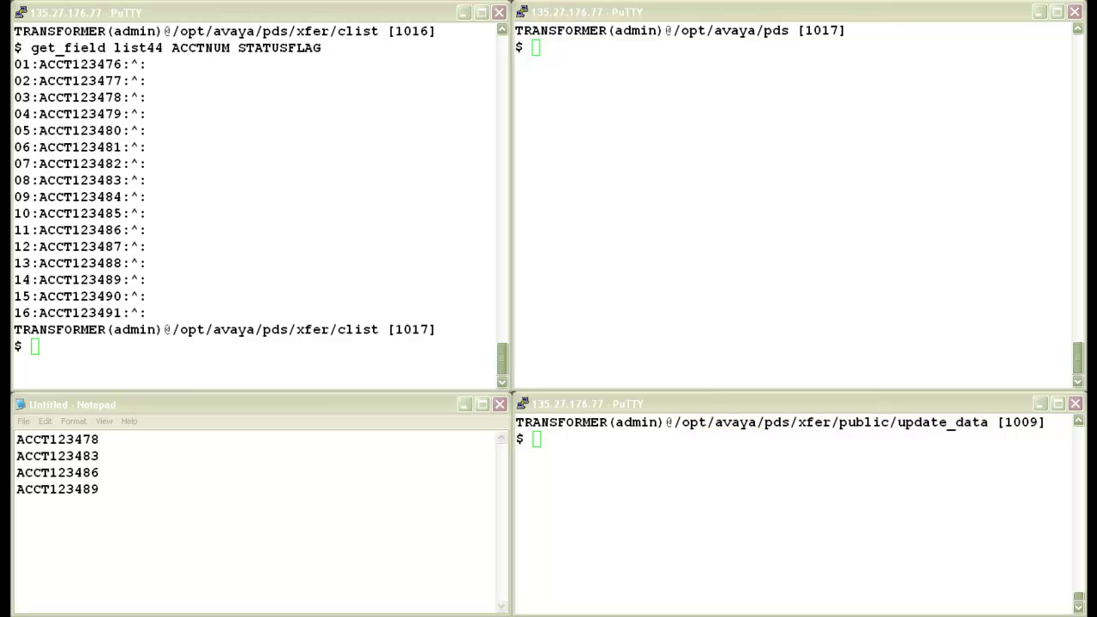
- In the update_data terminal session, list the directory in long format and display the contents of data_list44
click(877, 543)
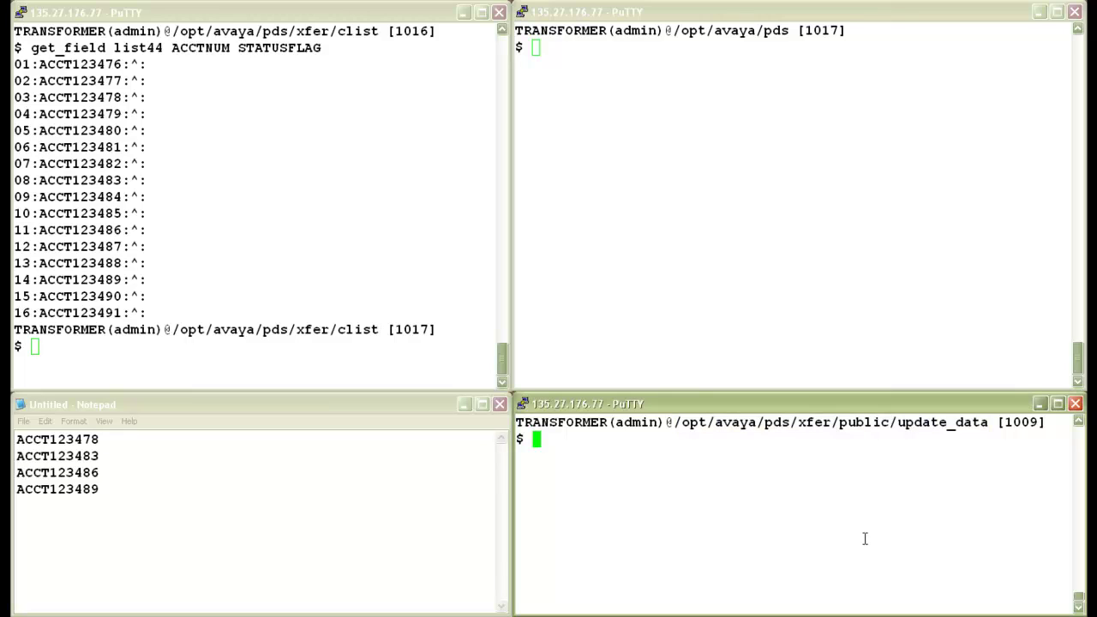
text(ls -l)
key(Return)
text(c)
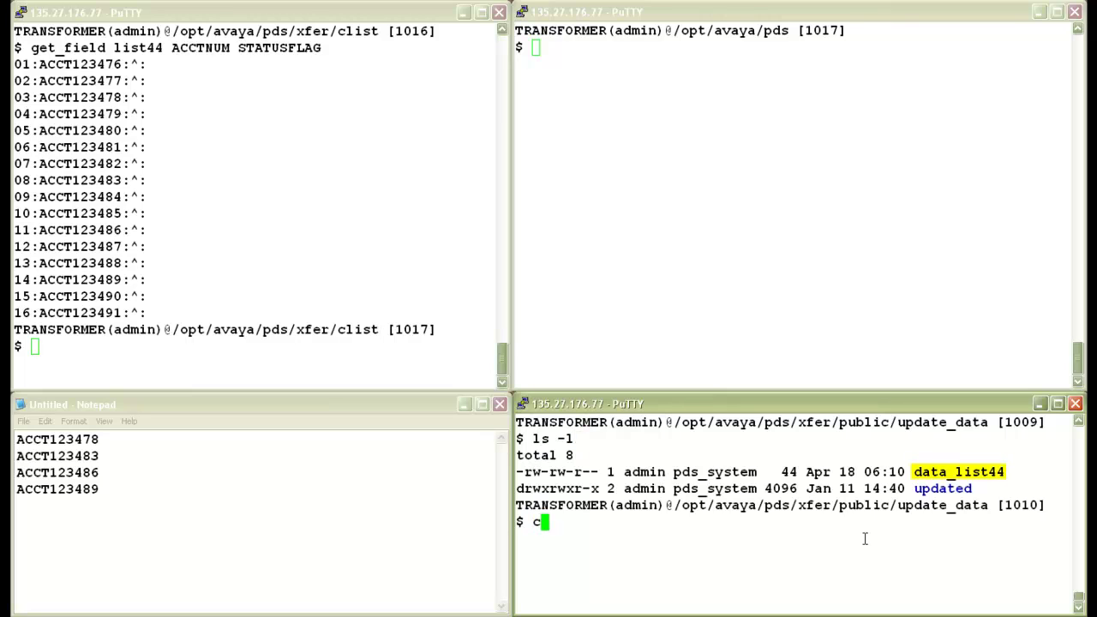
text(at data)
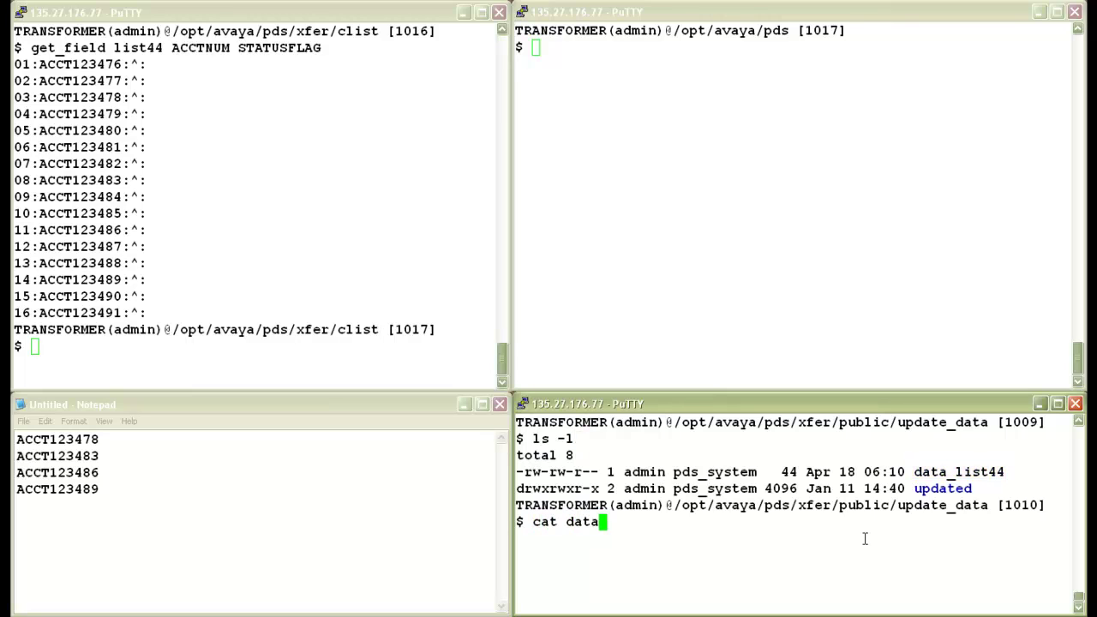
text(_list44)
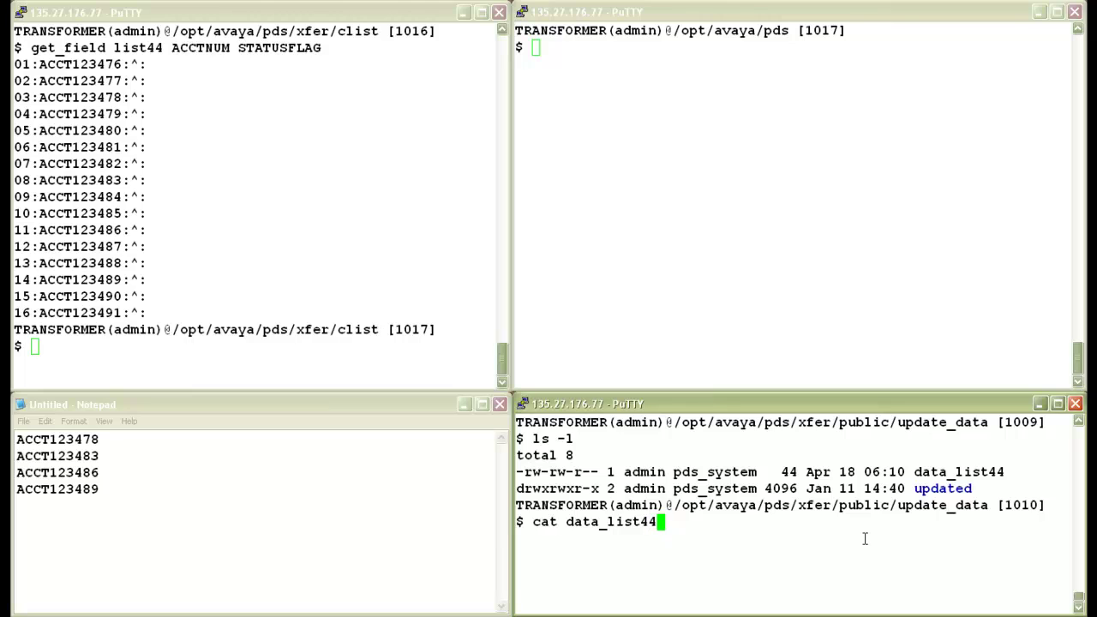
key(Return)
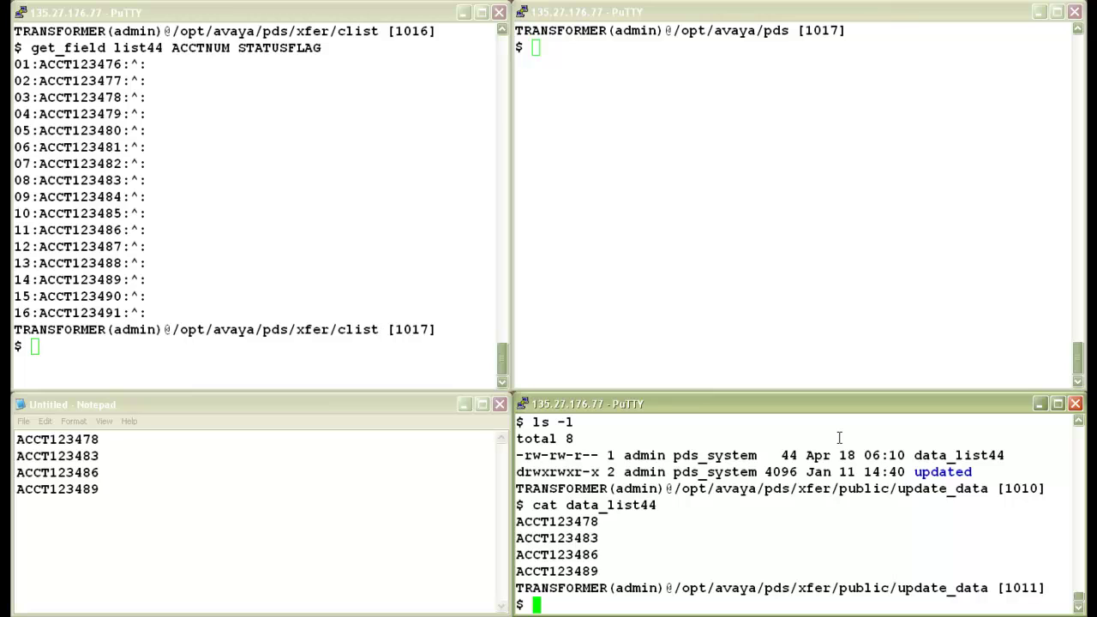
- In the /opt/avaya/pds terminal session, run "menu system" and go through Calling lists to Edit records
click(781, 372)
text(menu system)
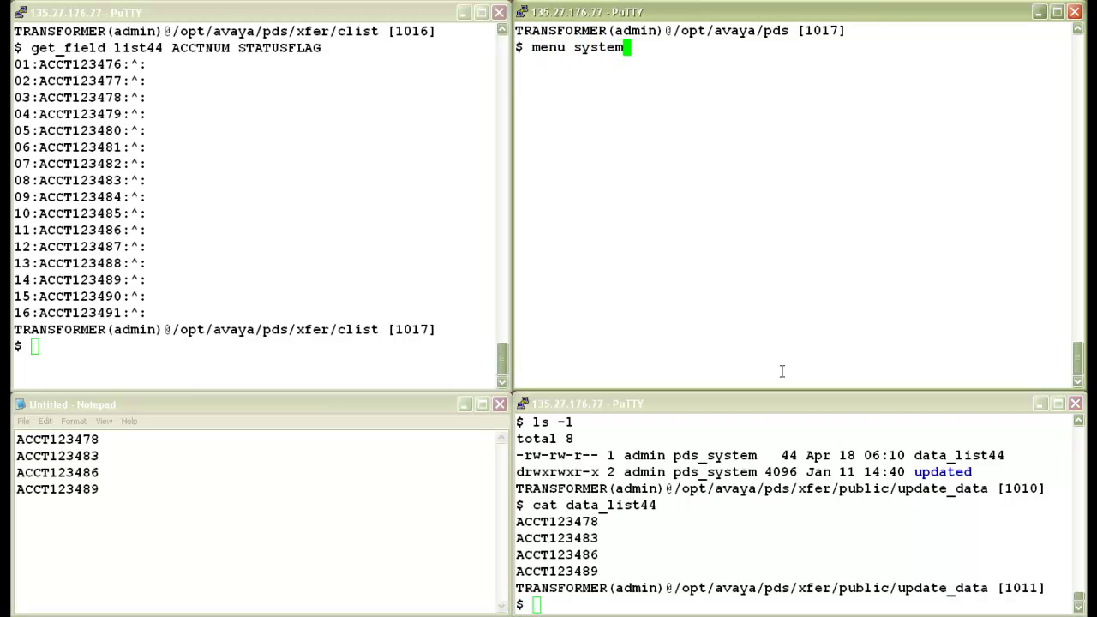
key(Return)
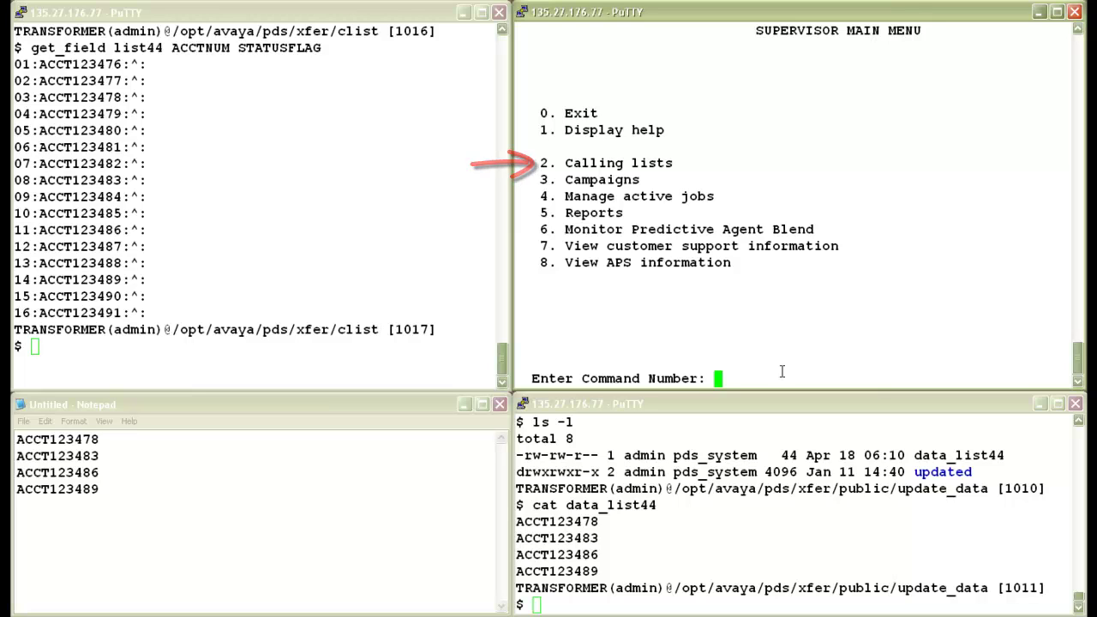
text(2)
key(Return)
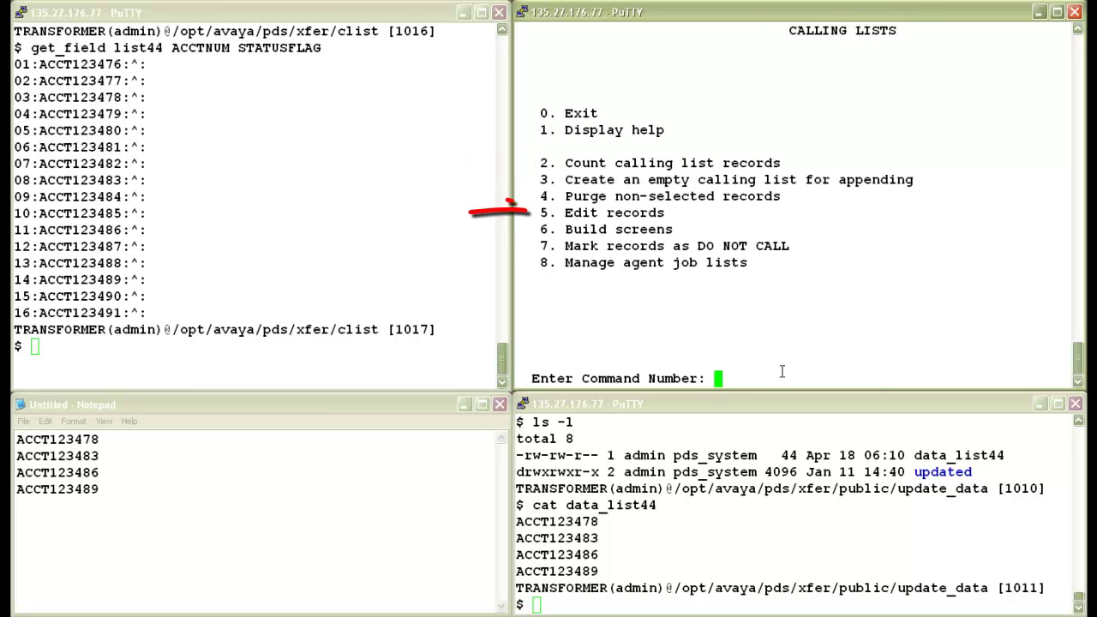
text(5)
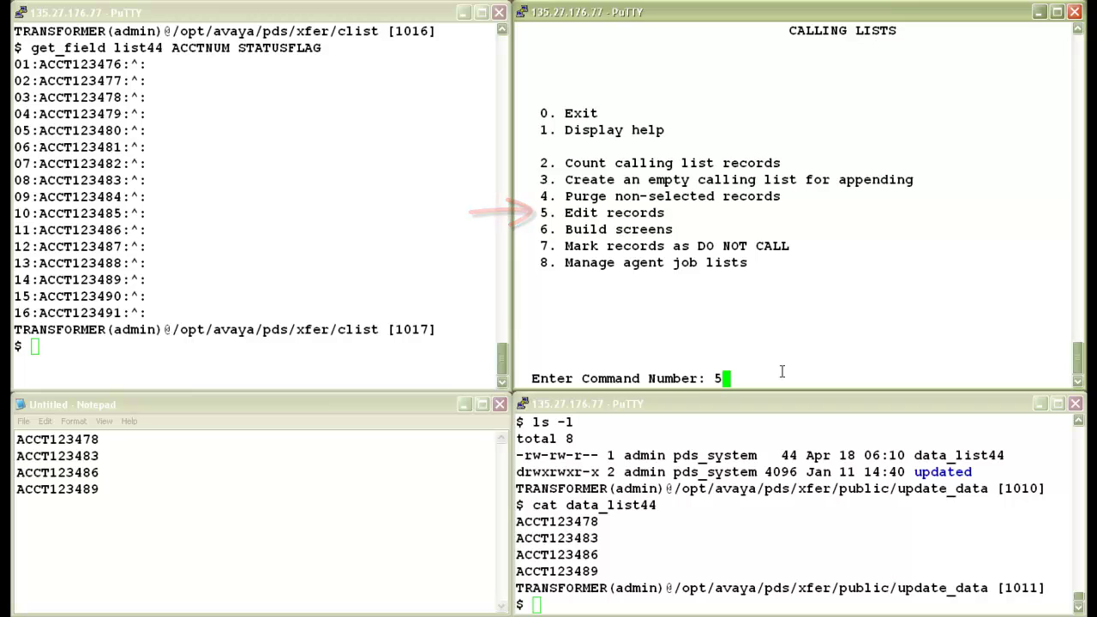
key(Return)
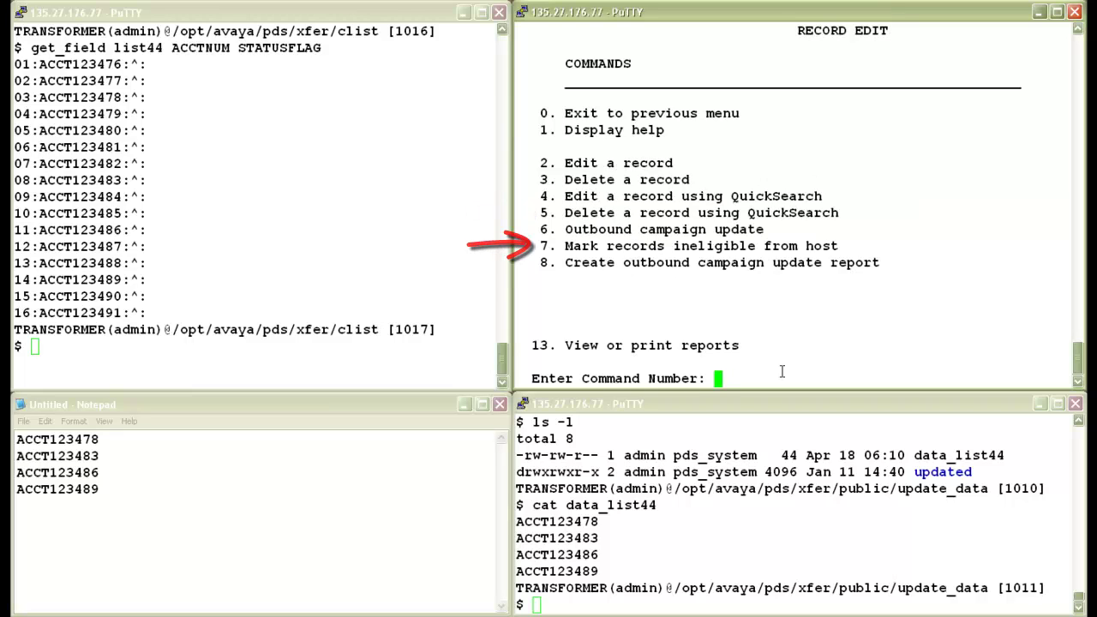
- Run "Mark records ineligible from host" on list44 and return to the record edit commands
text(7)
key(Return)
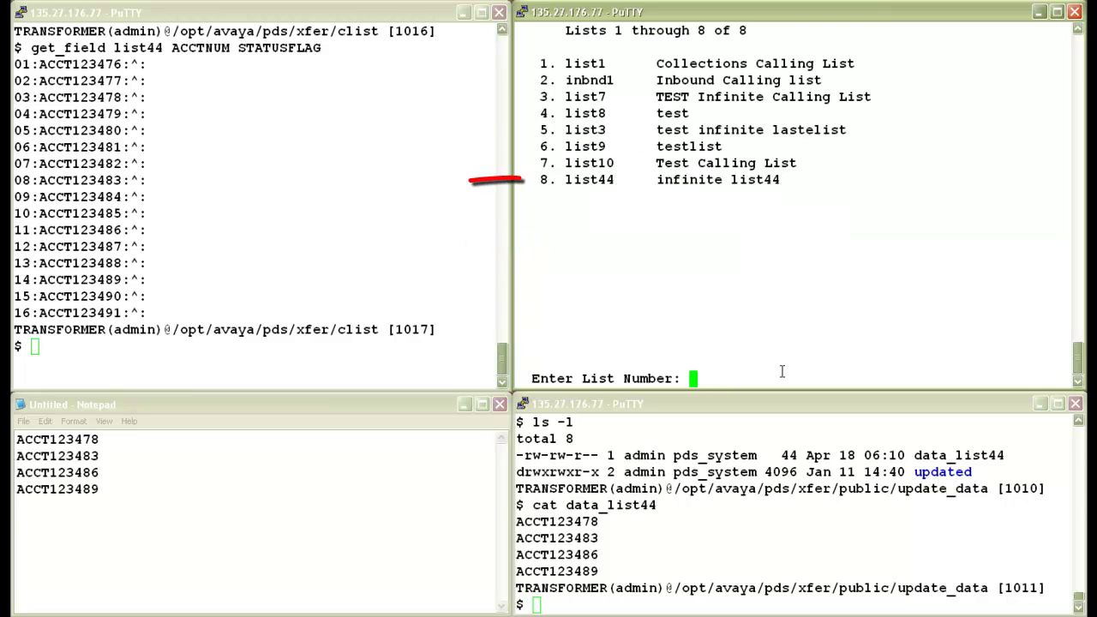
text(8)
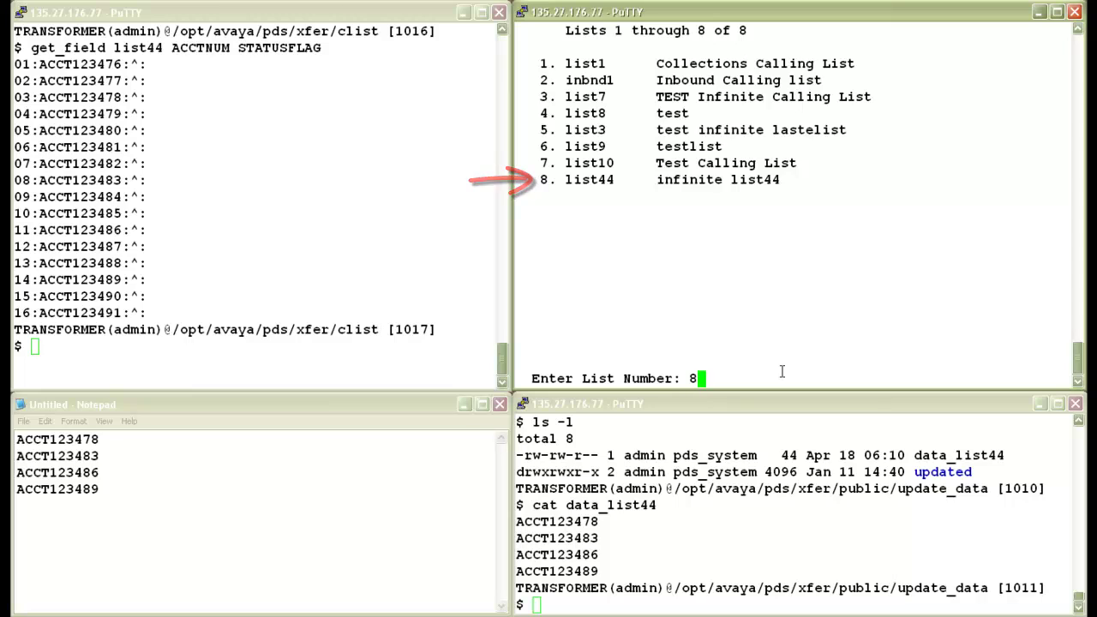
key(Return)
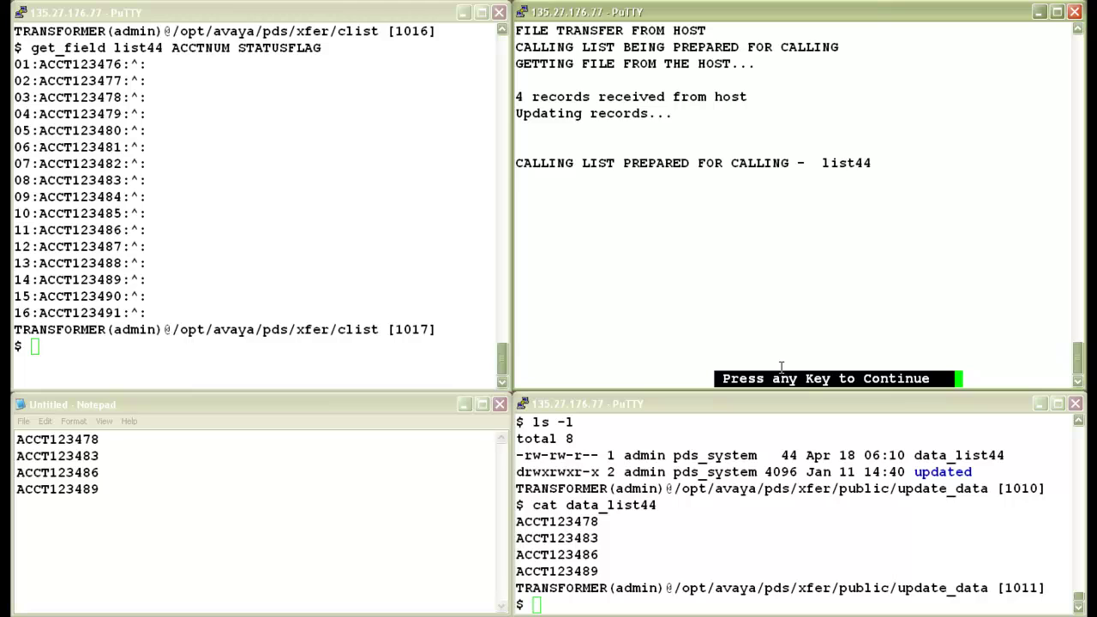
key(Return)
- In the clist terminal session, rerun get_field on list44 for ACCTNUM and STATUSFLAG to check the updated flags
click(402, 352)
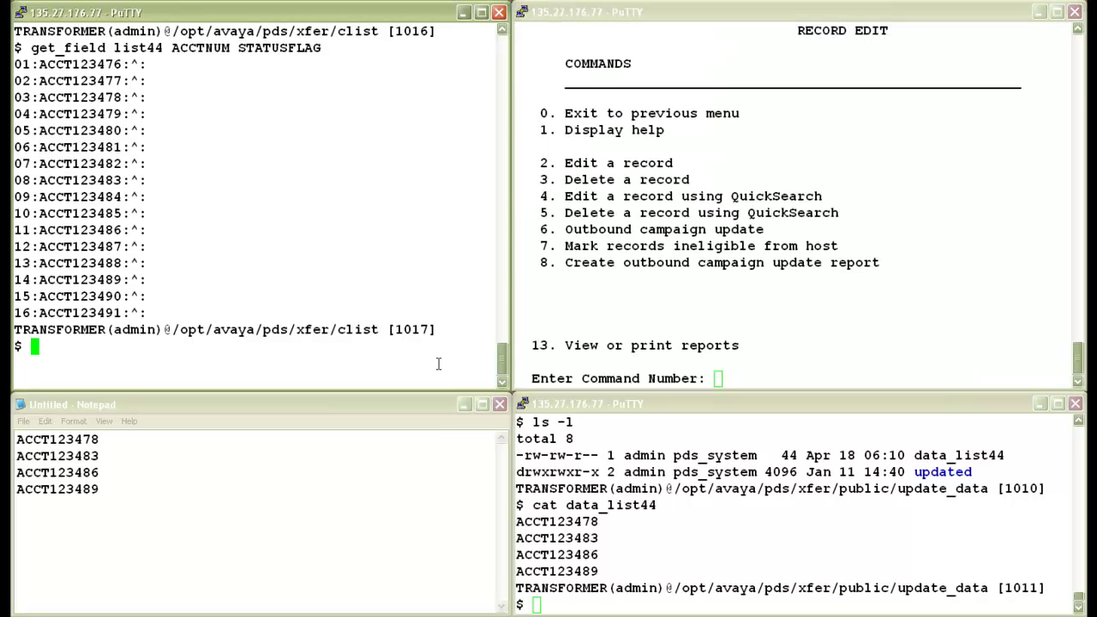
key(Up)
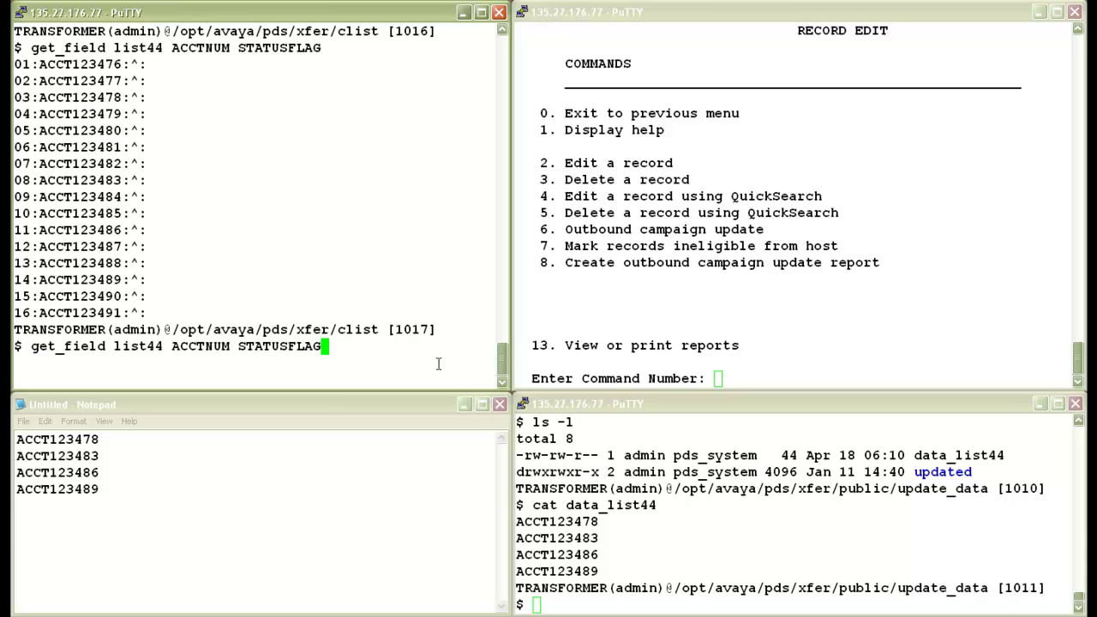
key(Return)
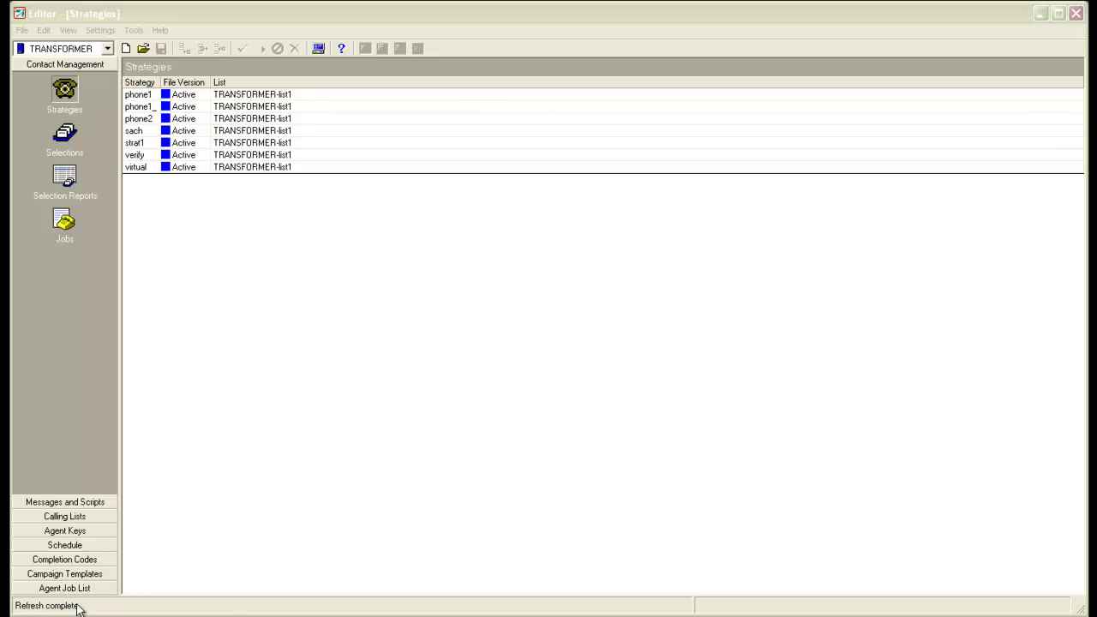
- In Editor, display the scheduled activities and start creating a new dialer activity with the Schedule Activity Wizard
click(73, 557)
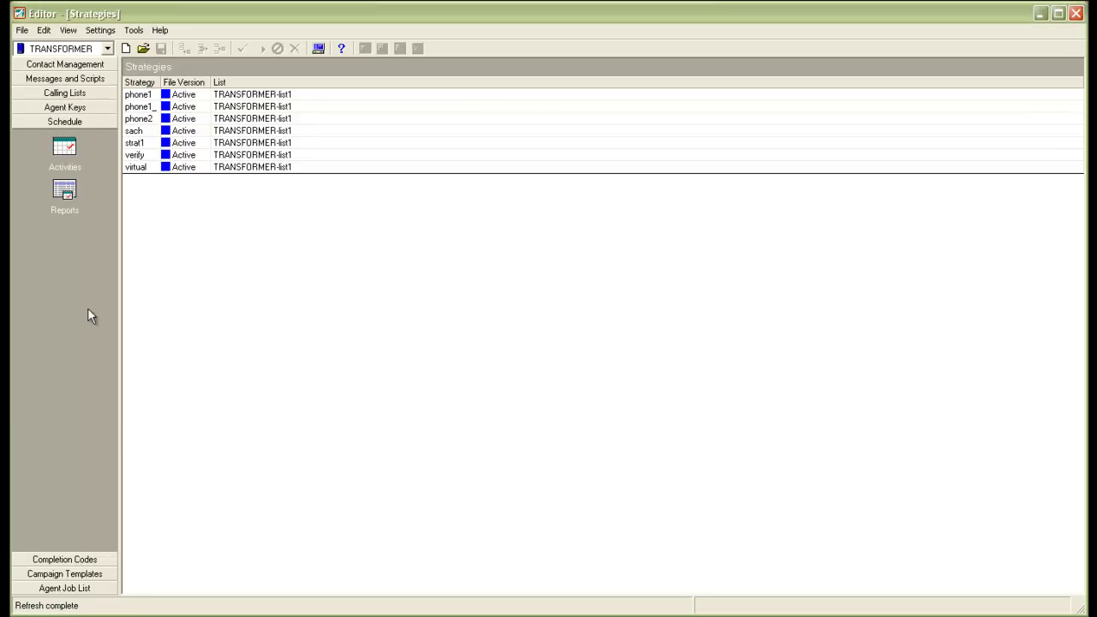
click(65, 155)
click(127, 53)
drag(190, 5, 377, 134)
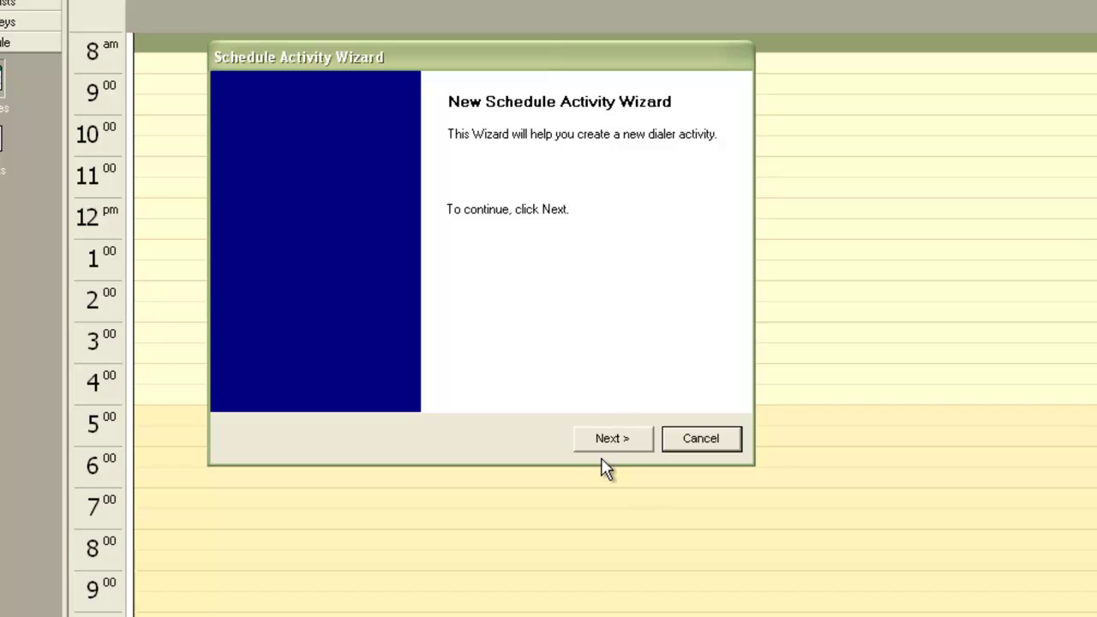
click(589, 439)
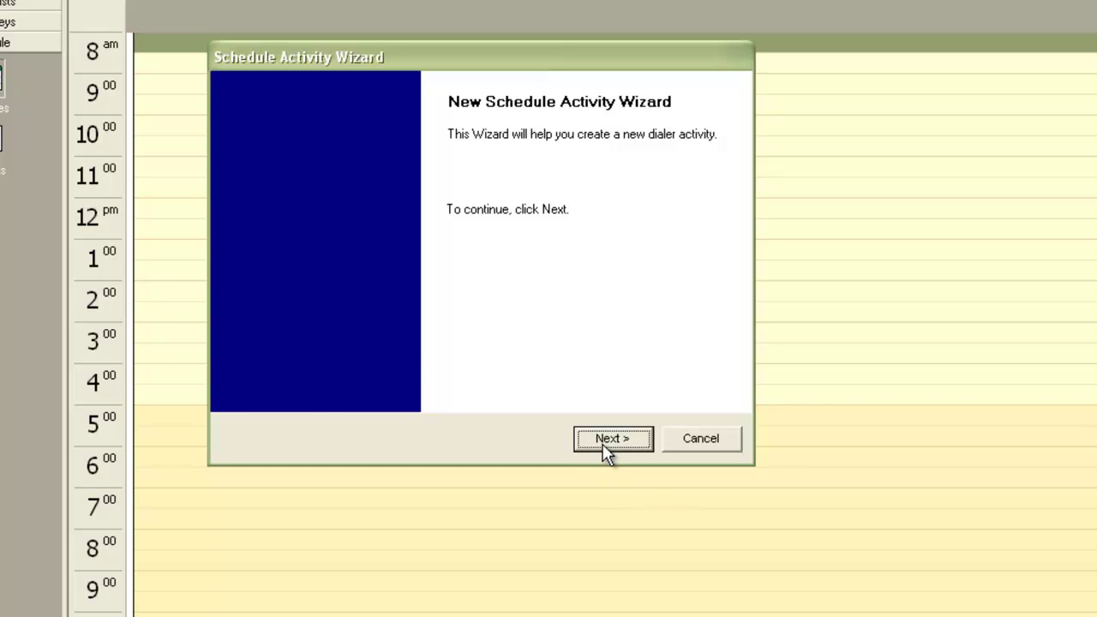
- Define the activity as a Campaign Update described as "BCU for List44" for list44, and continue to the recurrence settings
click(625, 179)
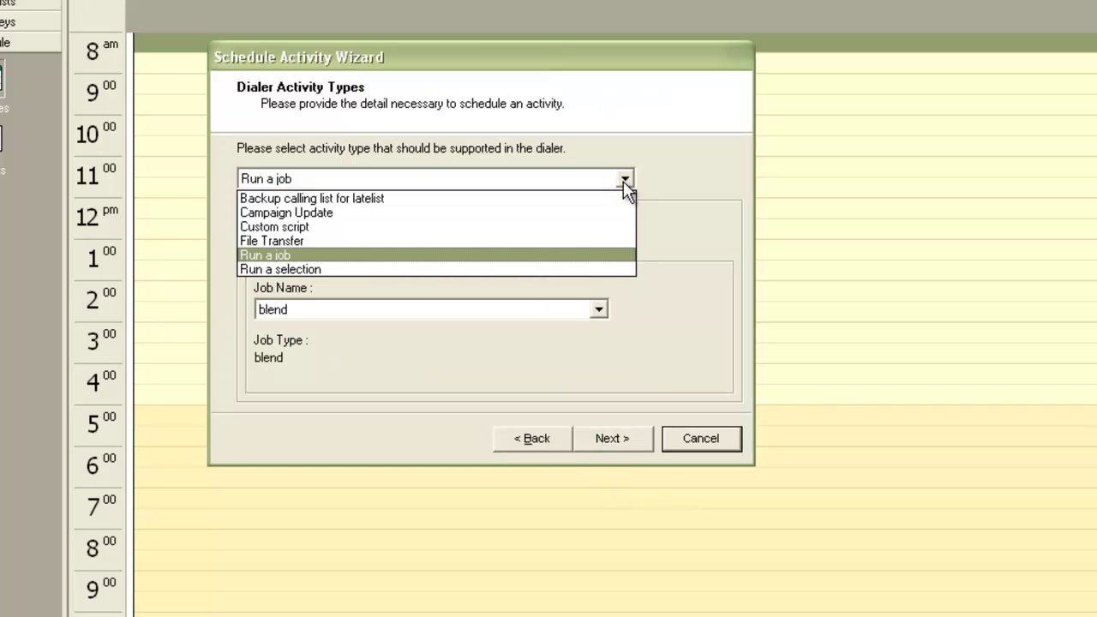
click(588, 212)
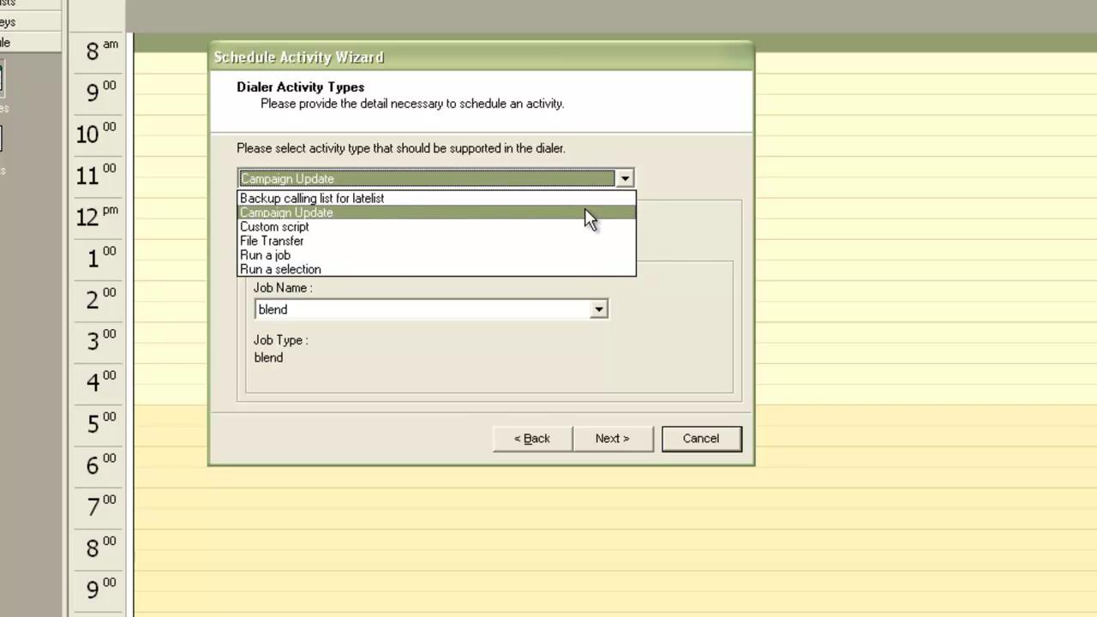
click(493, 241)
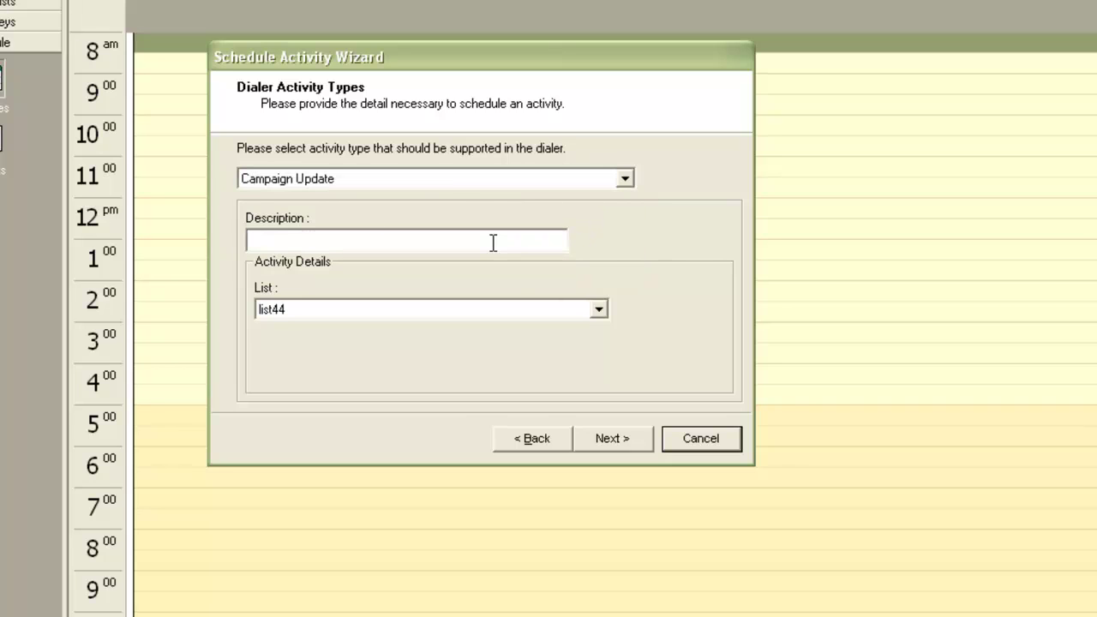
text(BCU for List44)
click(597, 310)
click(583, 330)
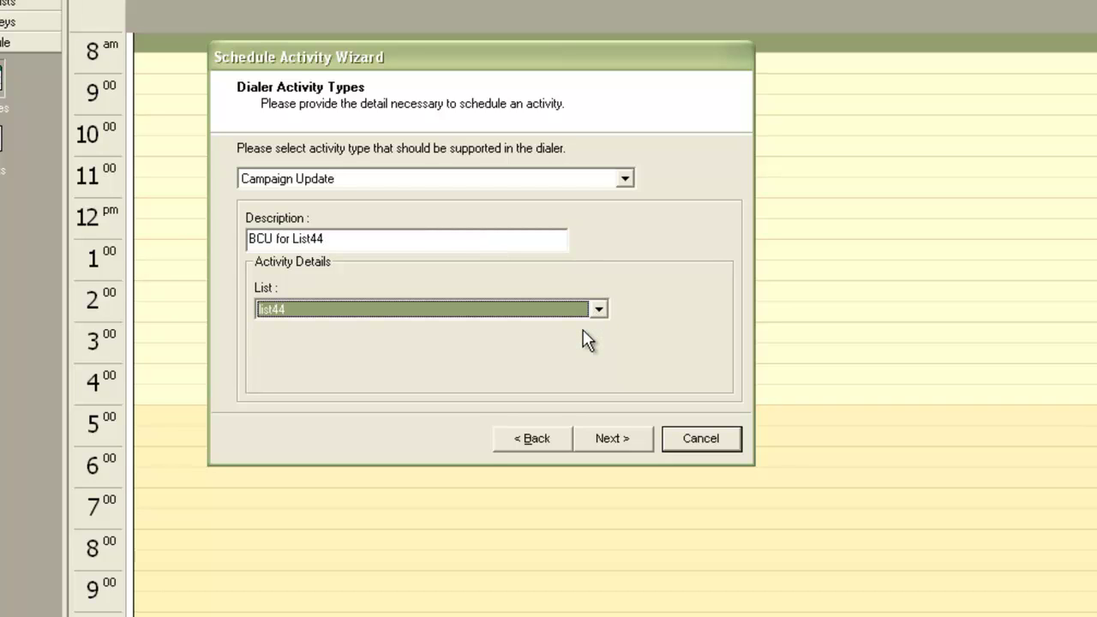
click(619, 442)
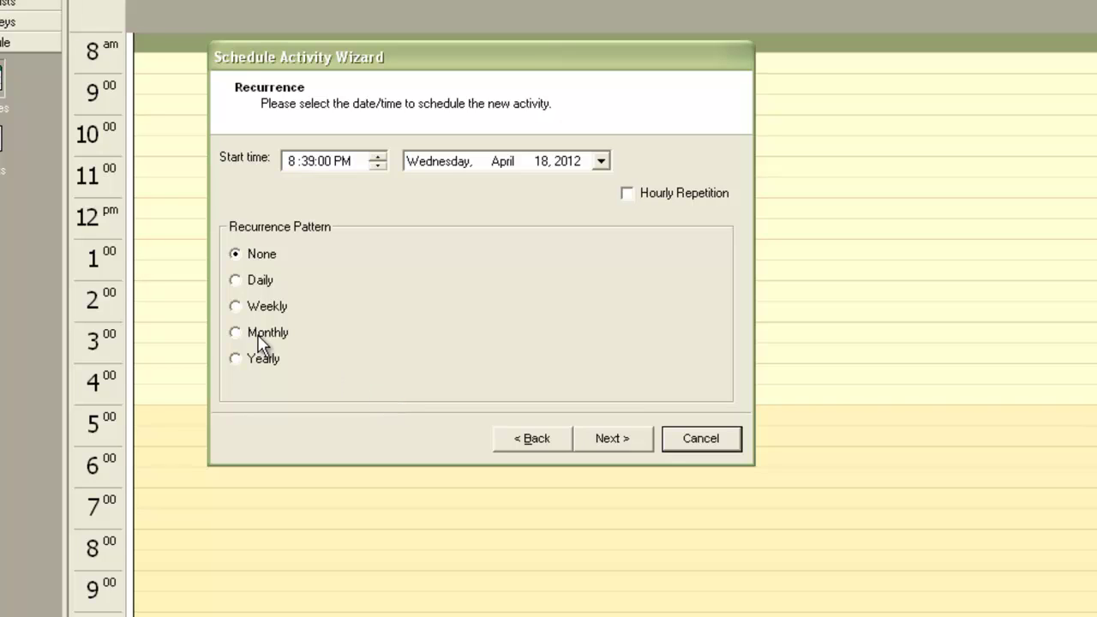
- Set the recurrence to daily on every weekday and enable hourly repetition with a duration of 30 minutes
click(234, 281)
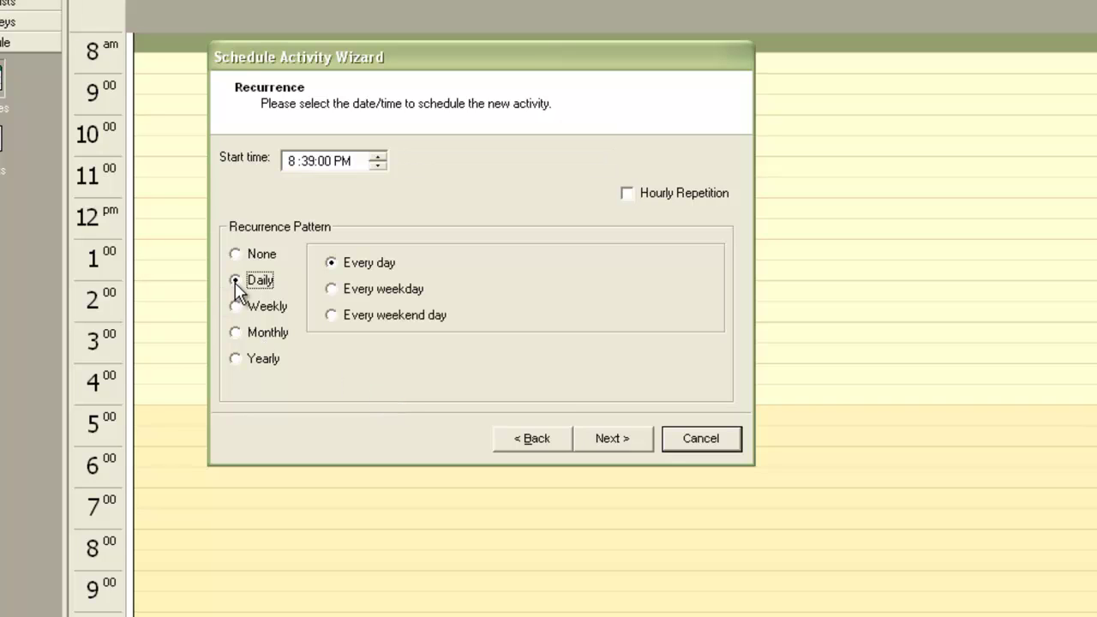
click(331, 290)
click(628, 195)
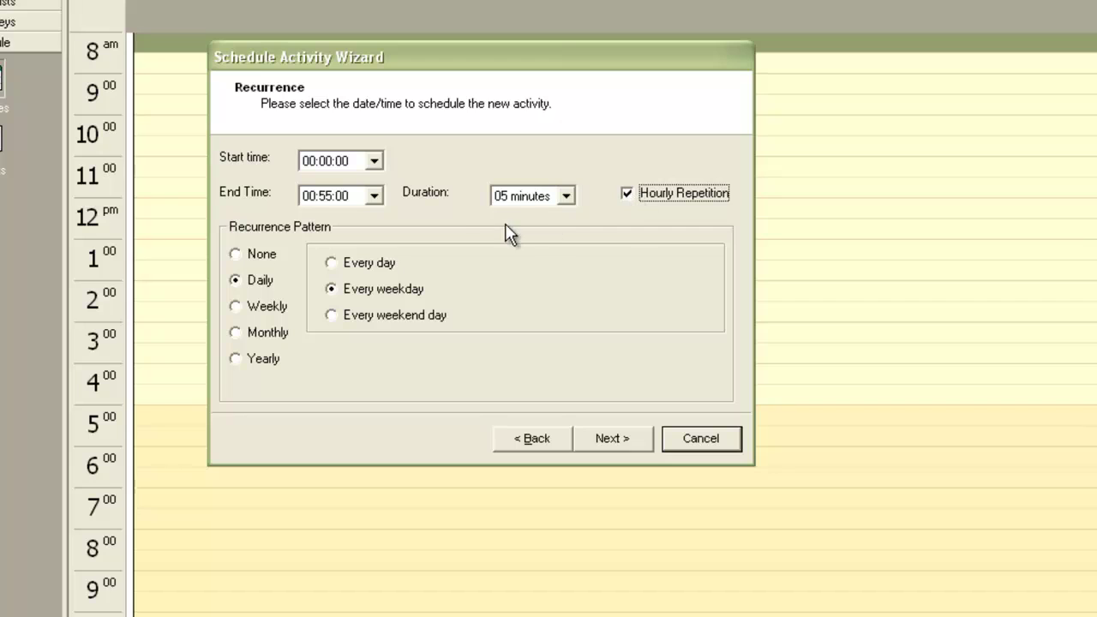
click(540, 196)
click(537, 258)
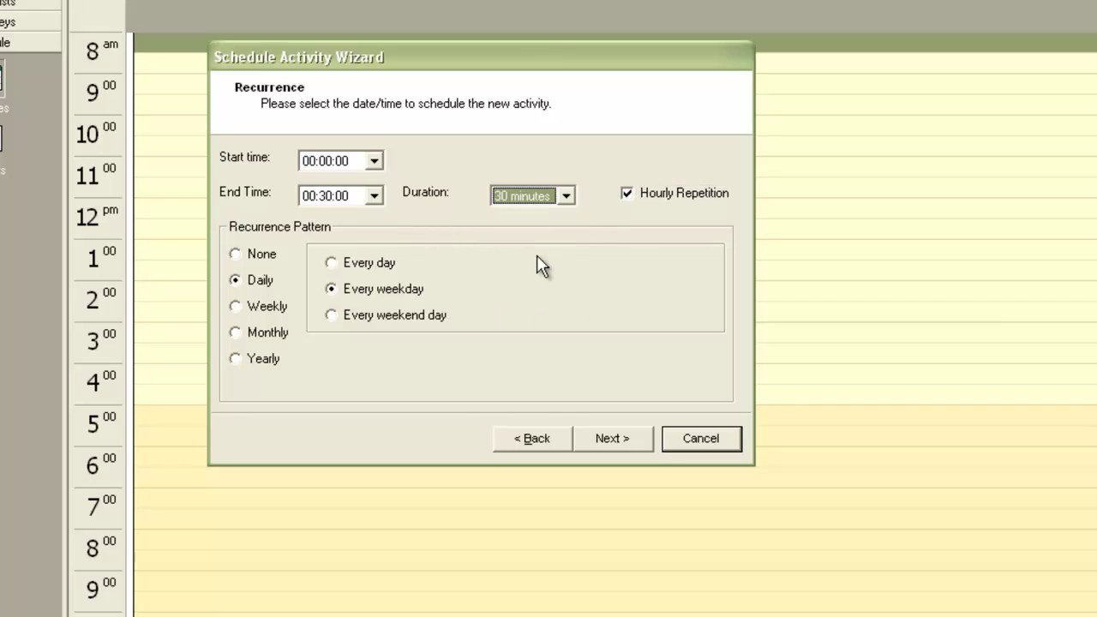
- Set the activity's start time to 07:00:00 and end time to 22:30:00, keeping the every-weekday pattern
click(376, 162)
click(377, 162)
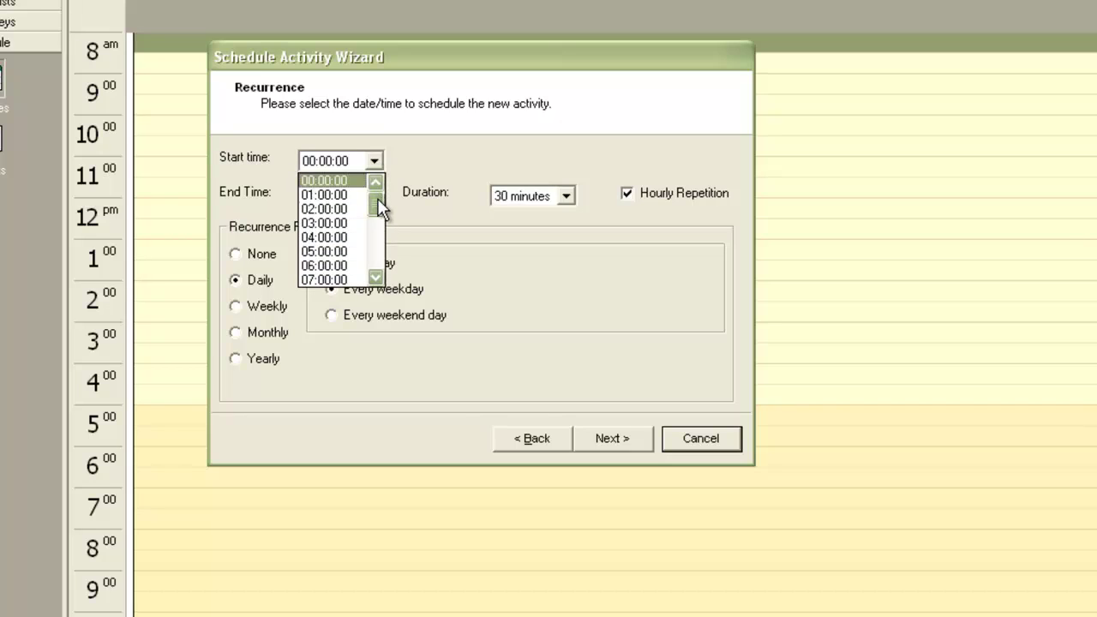
click(348, 276)
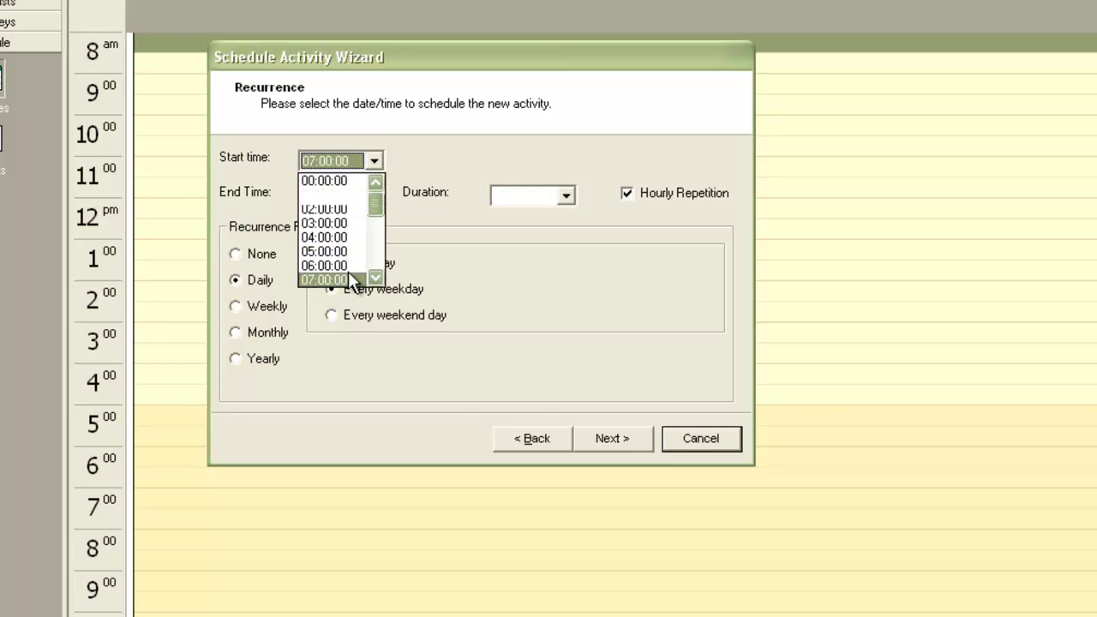
click(376, 196)
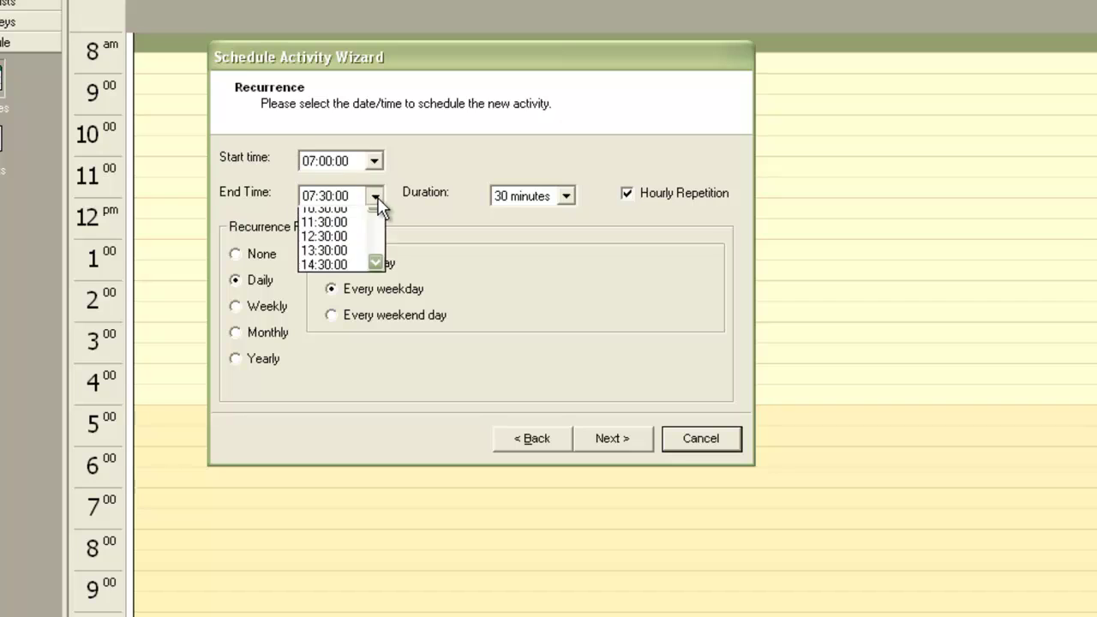
drag(377, 241, 377, 277)
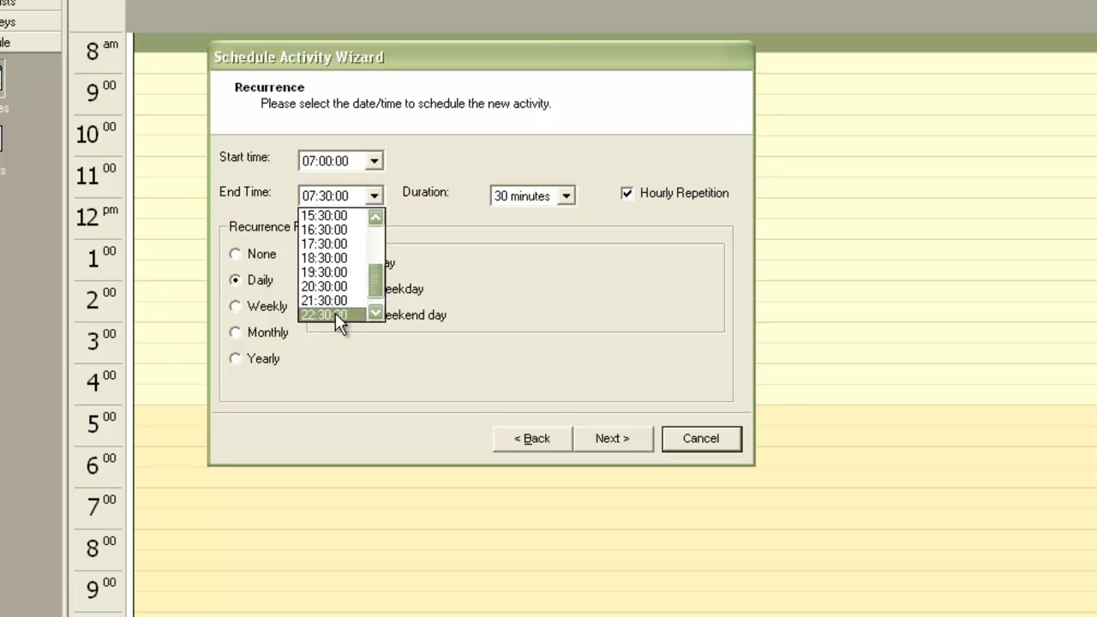
click(335, 313)
click(383, 288)
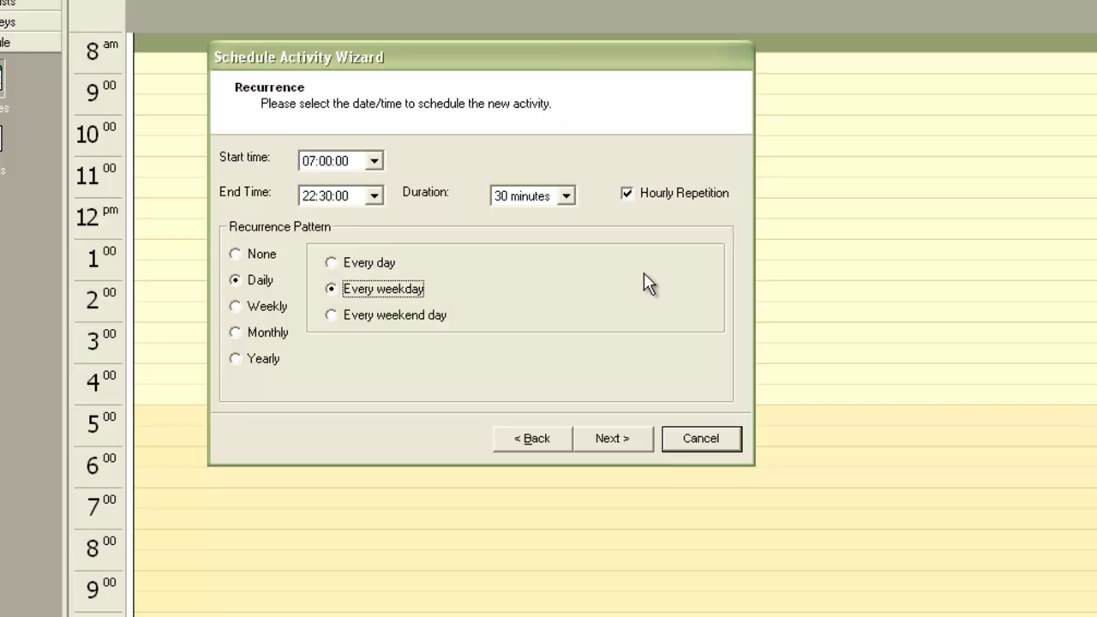
- Proceed to the activity summary and finish the wizard to add the campaign update to the schedule
click(608, 438)
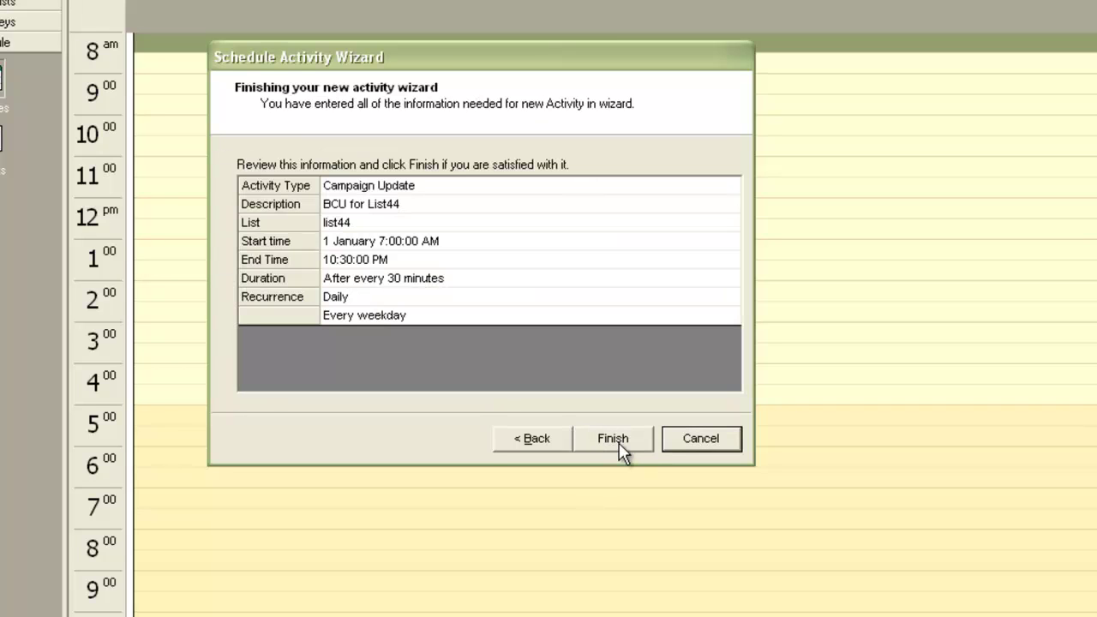
click(613, 438)
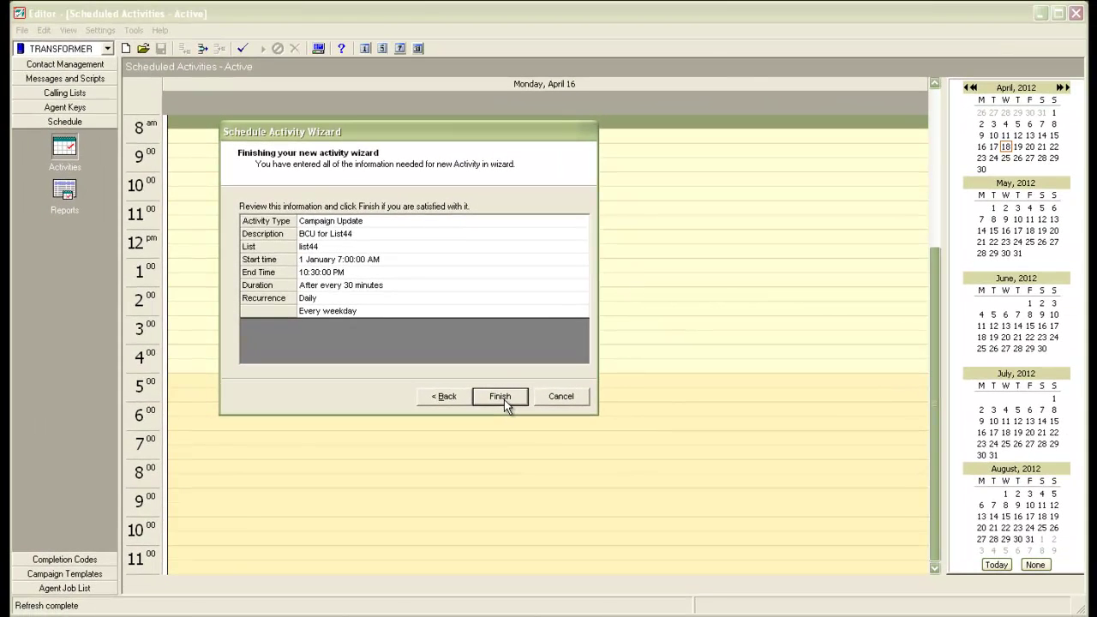
click(504, 399)
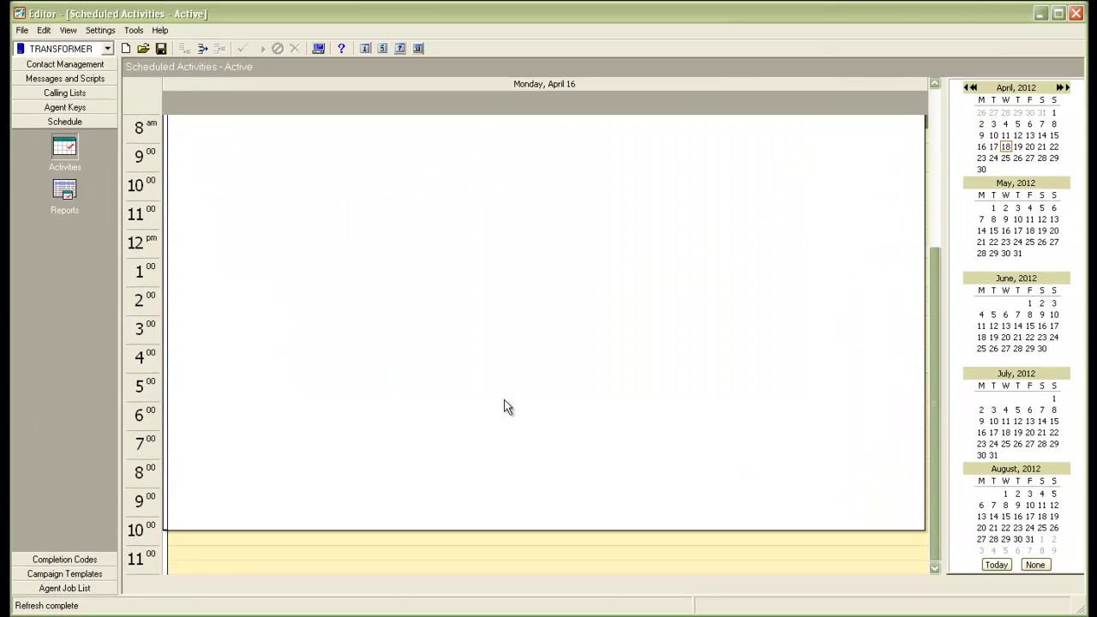